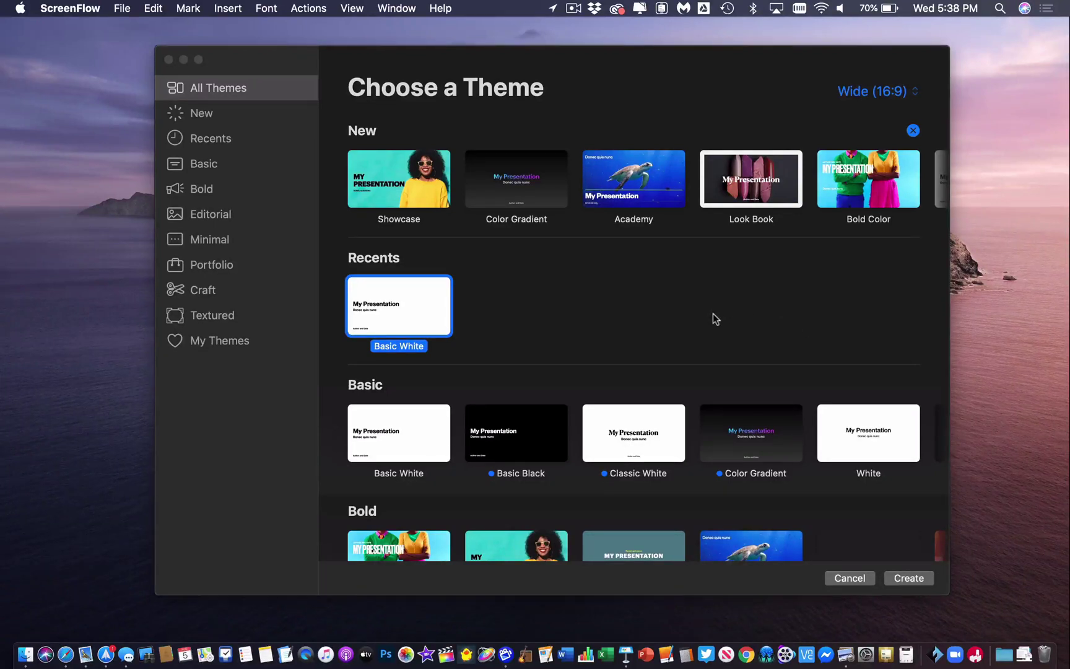
- Create a new presentation from the Basic White theme
{"action": "left_click", "coordinate": [682, 302]}
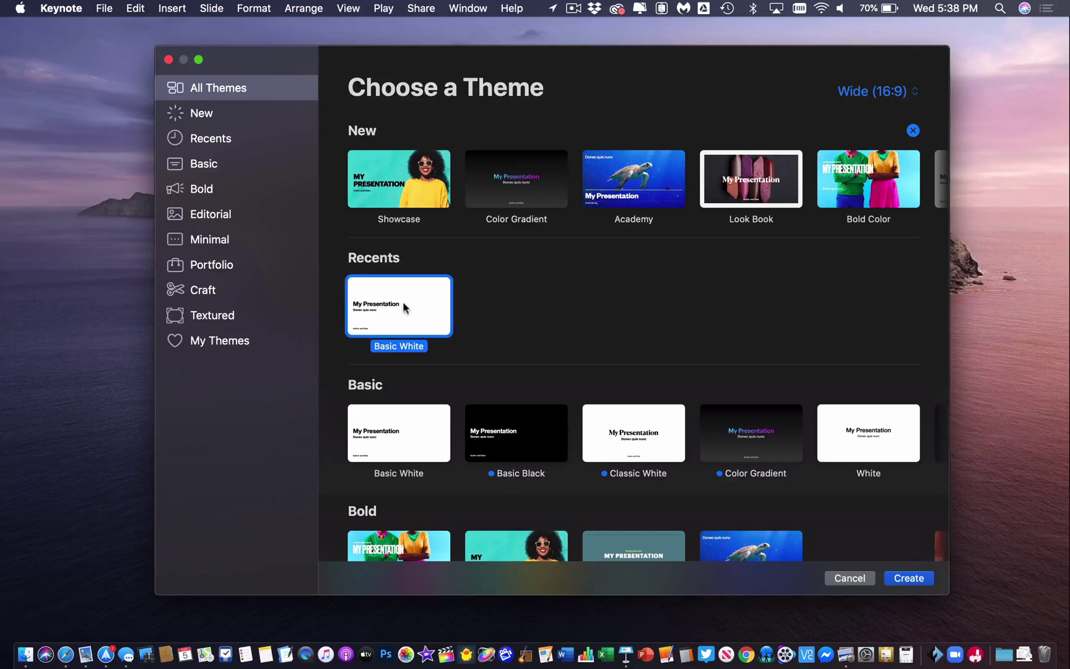
{"action": "left_click", "coordinate": [908, 575]}
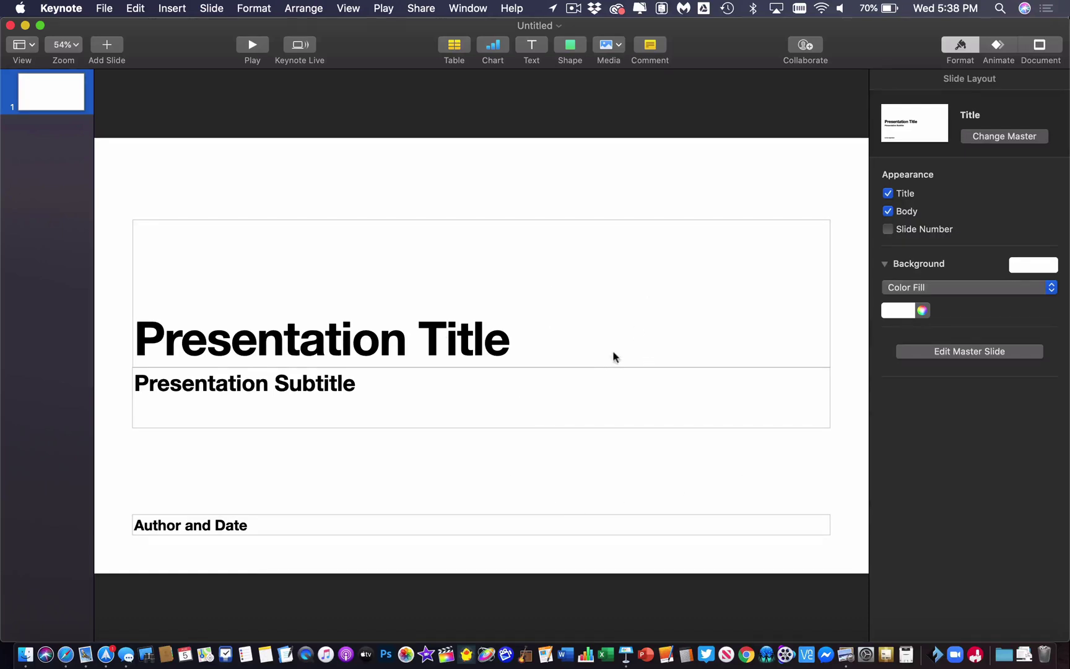
- Delete the title, subtitle and Author and Date placeholders from the title slide
{"action": "left_click", "coordinate": [629, 340]}
{"action": "left_click", "coordinate": [568, 413]}
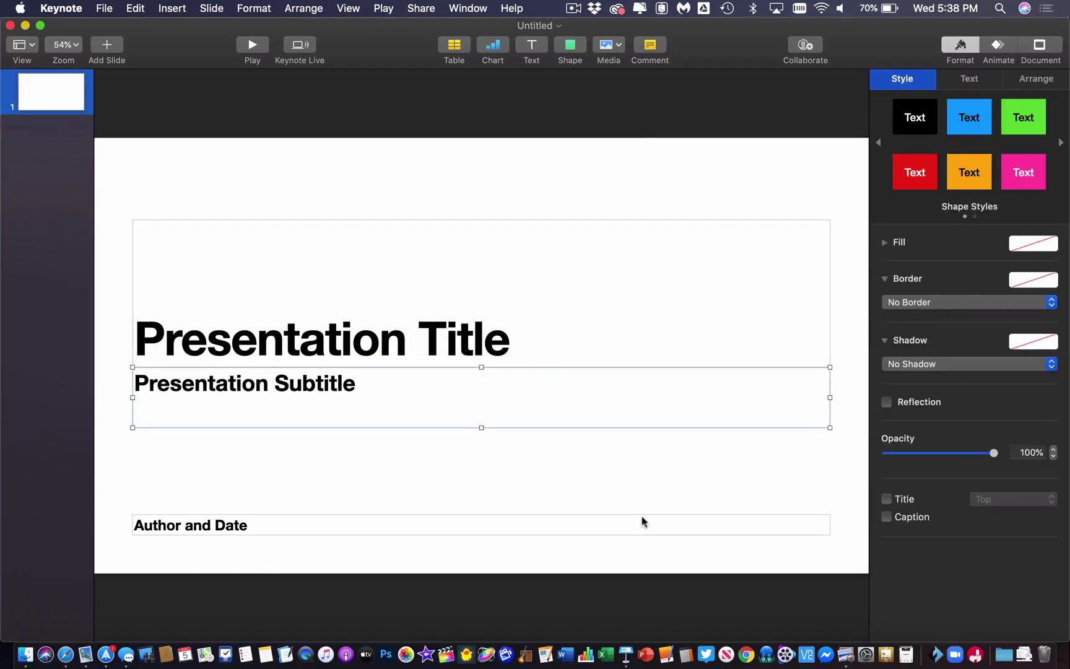
{"action": "left_click", "coordinate": [627, 352]}
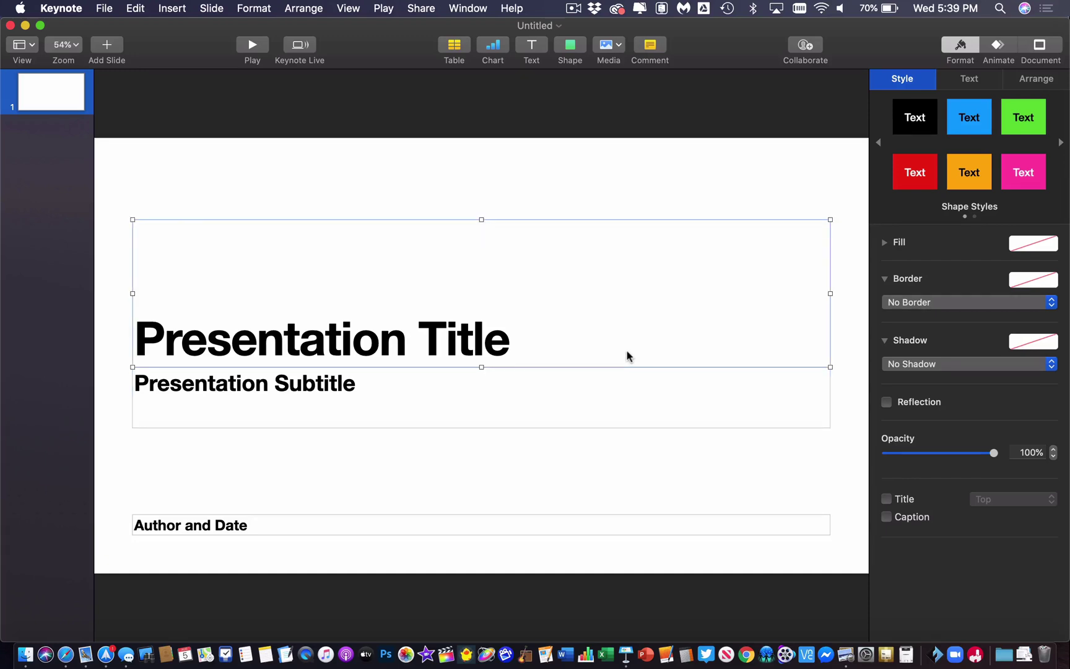
{"action": "key", "text": "Delete"}
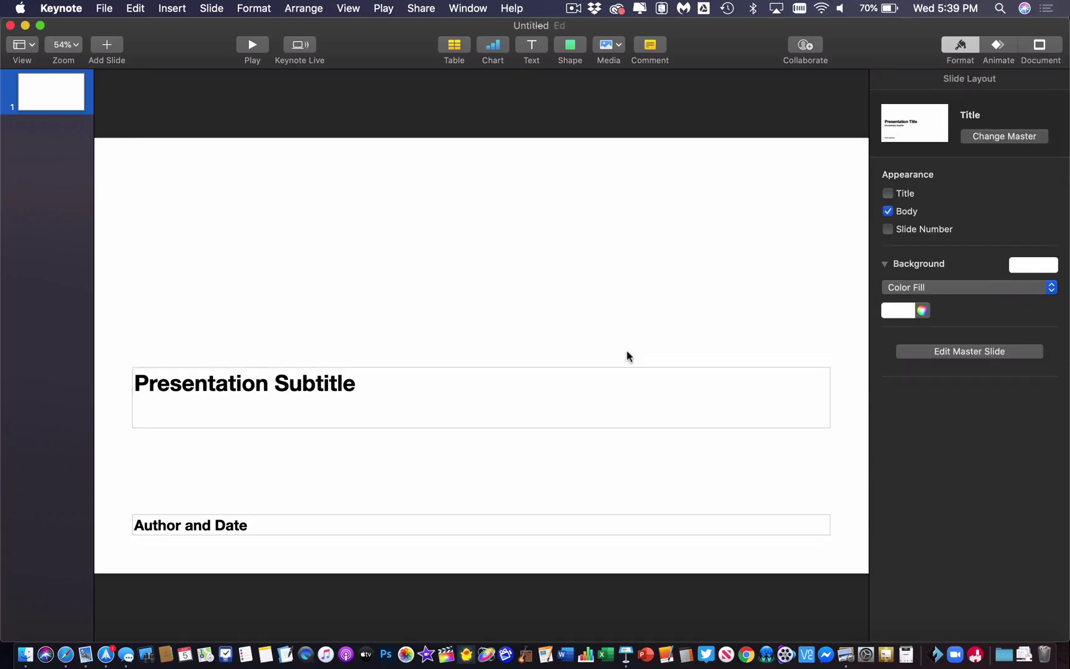
{"action": "left_click", "coordinate": [639, 399]}
{"action": "key", "text": "Delete"}
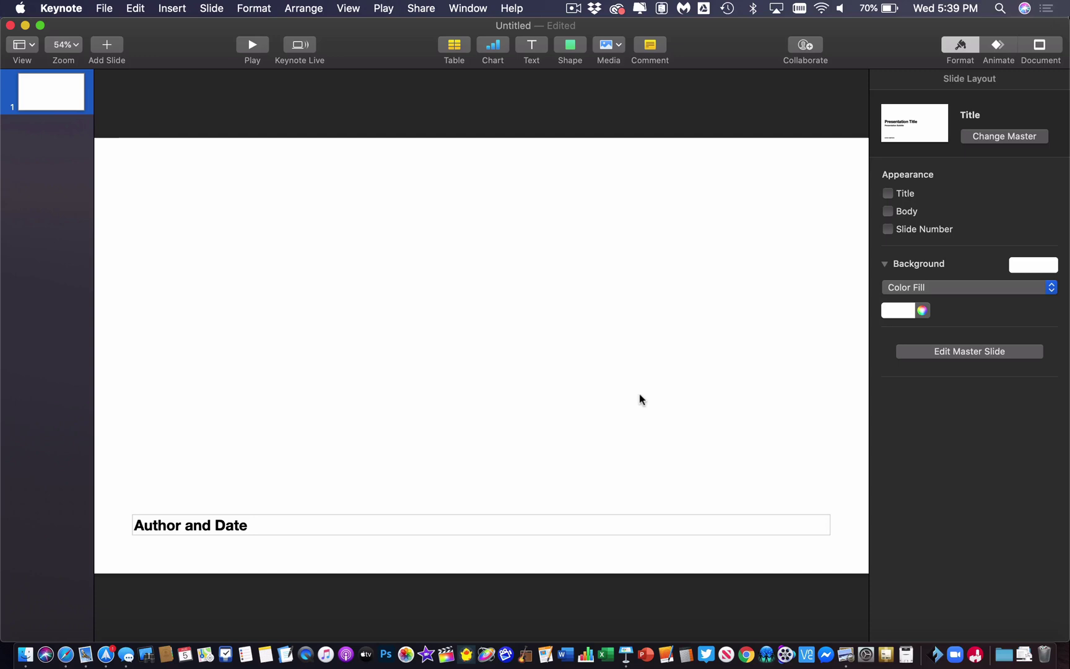
{"action": "left_click", "coordinate": [649, 534]}
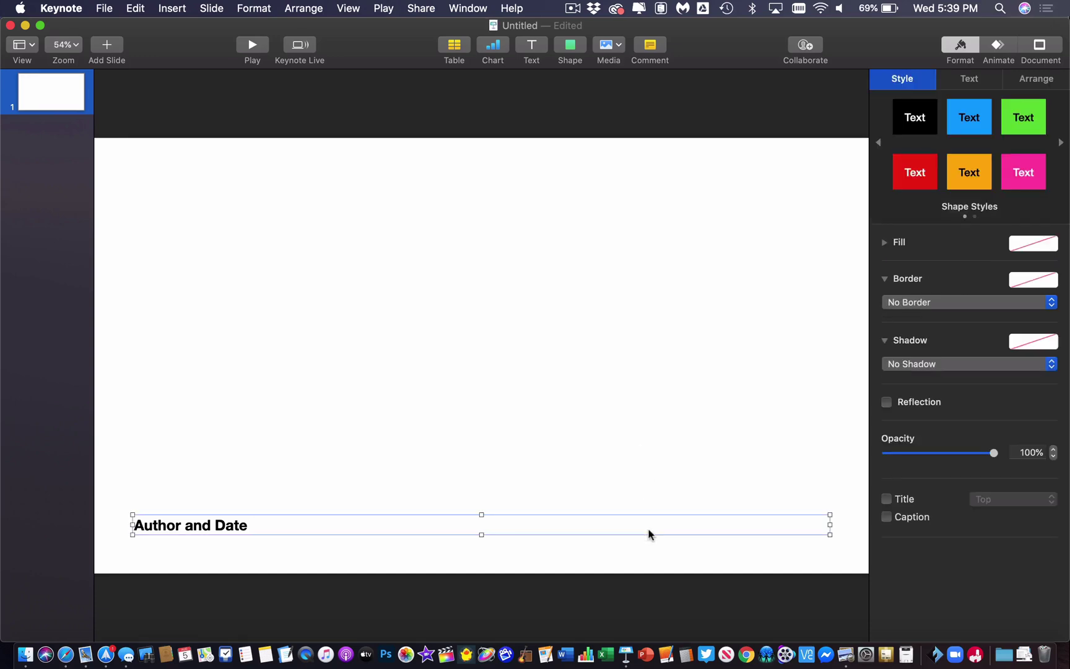
{"action": "key", "text": "Delete"}
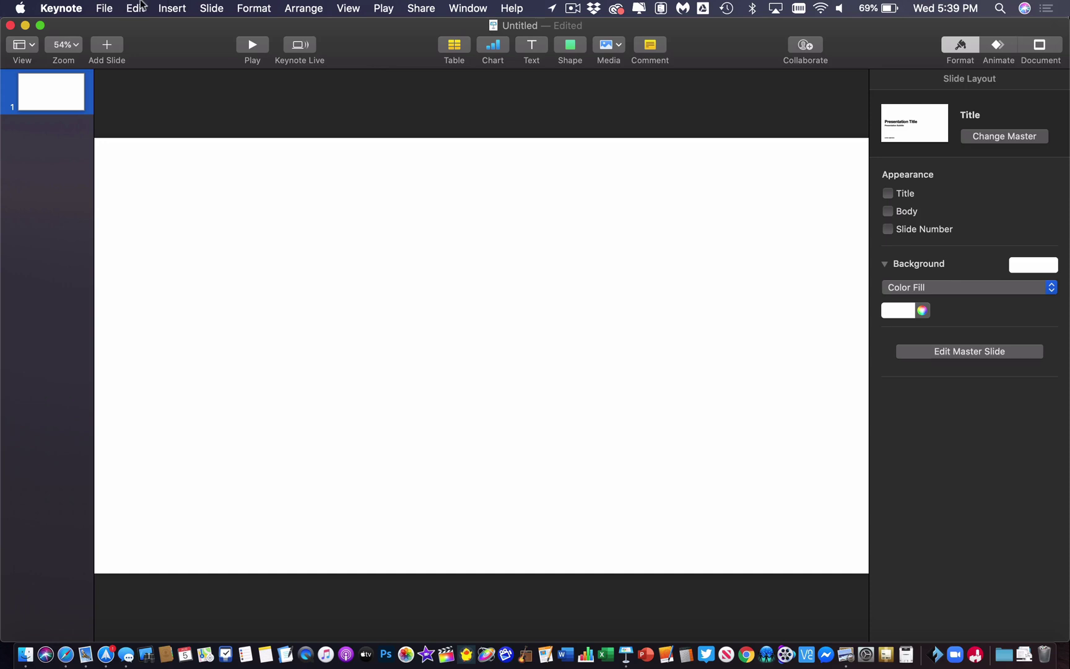
- Paste the 'What's Good?' Bitmoji image onto the slide and enlarge it
{"action": "left_click", "coordinate": [140, 6]}
{"action": "left_click", "coordinate": [167, 91]}
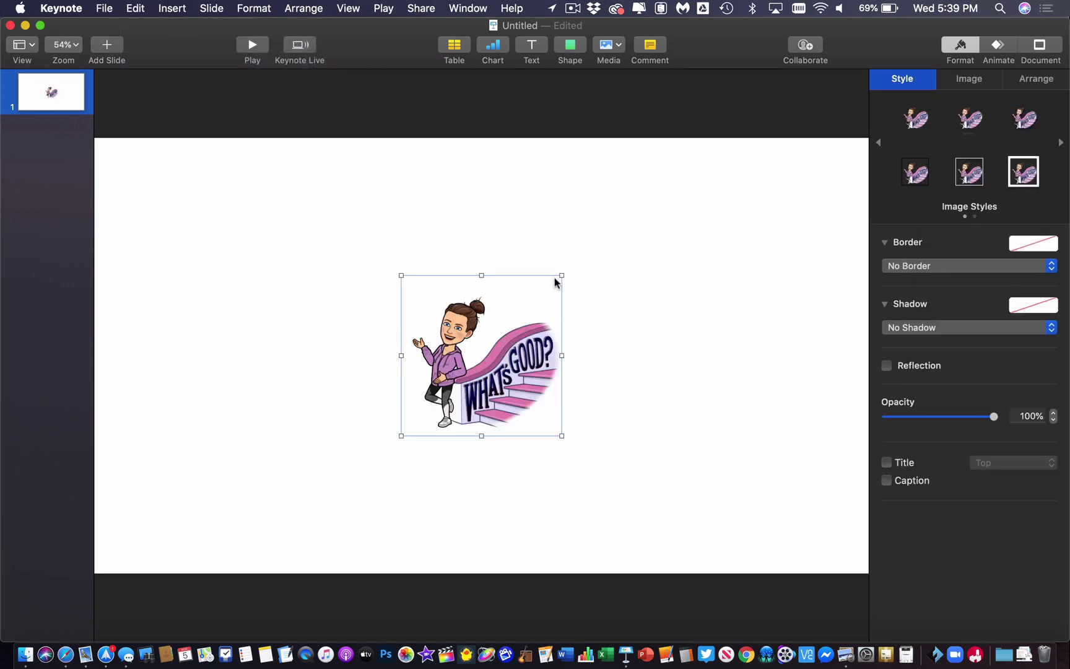
{"action": "left_click_drag", "start_coordinate": [560, 275], "coordinate": [636, 200]}
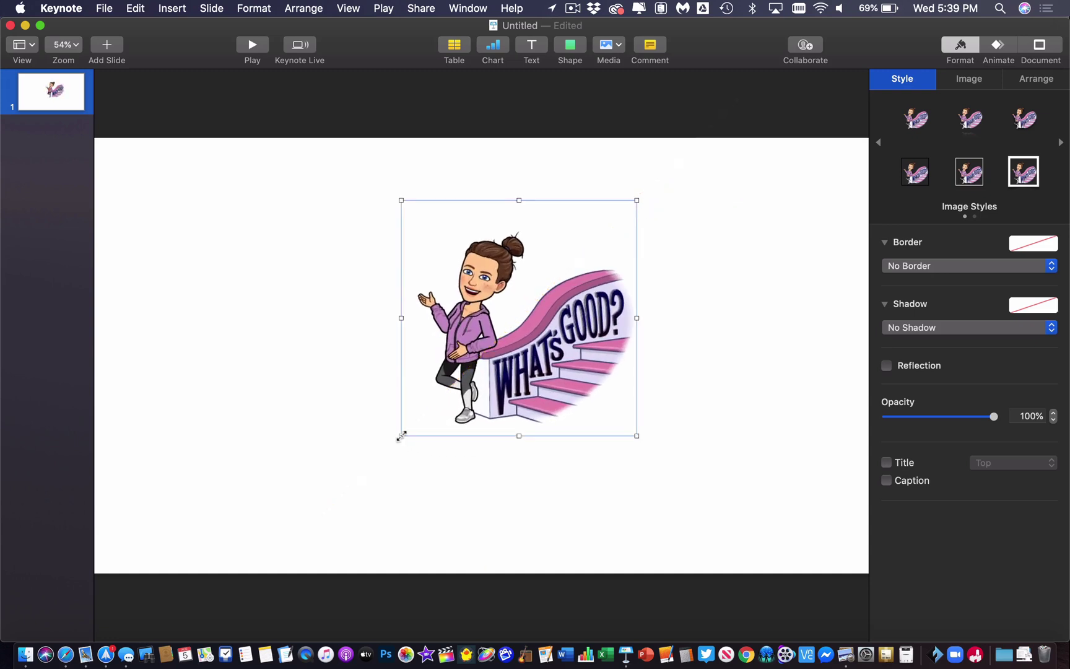
{"action": "left_click_drag", "start_coordinate": [401, 436], "coordinate": [373, 508]}
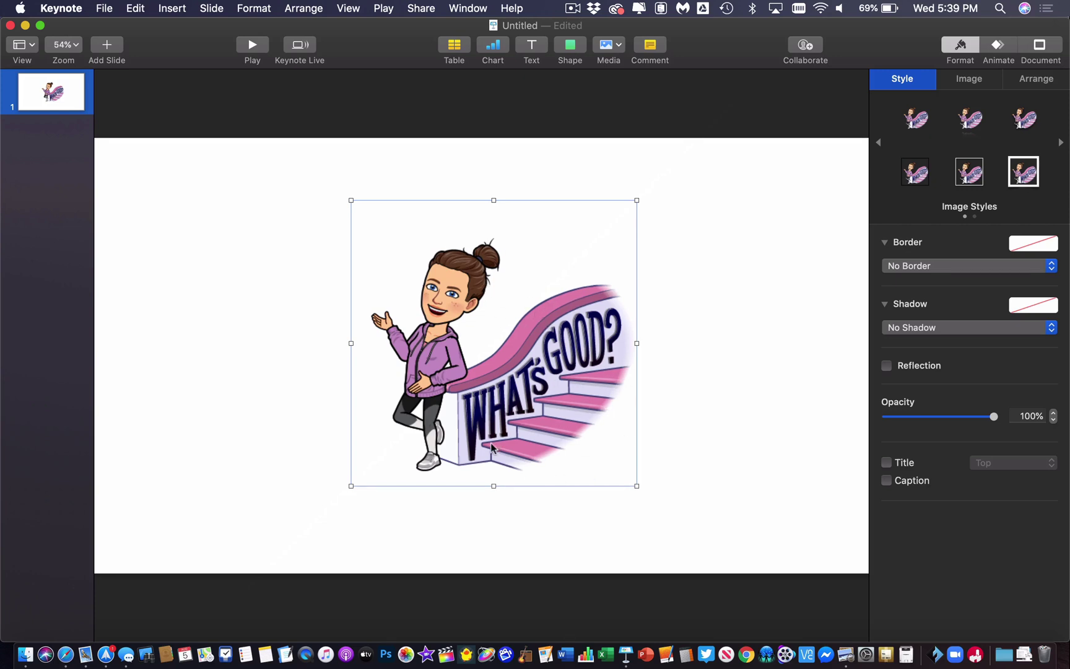
{"action": "left_click", "coordinate": [755, 373]}
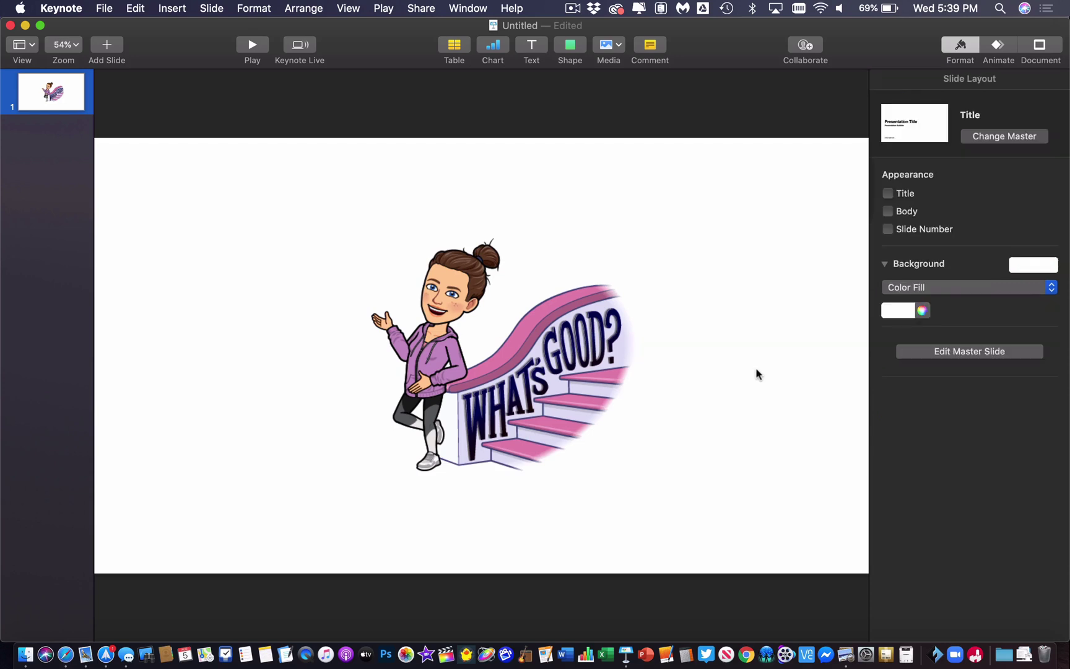
- Mask the Bitmoji image down to the character, cropping the stairs just after 'WH'
{"action": "double_click", "coordinate": [546, 377]}
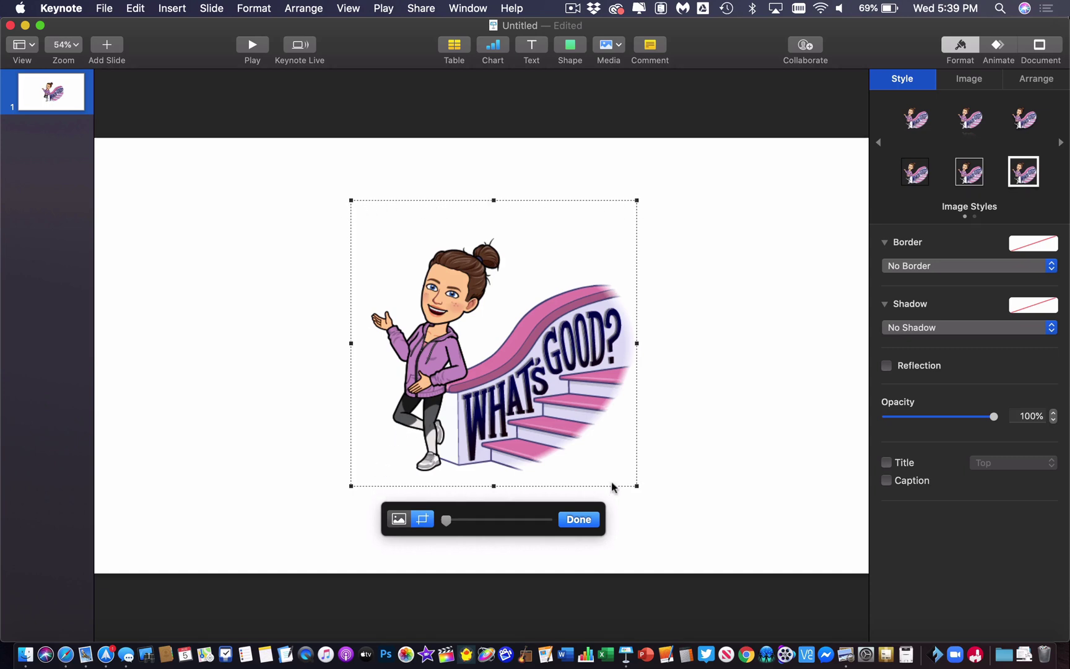
{"action": "left_click", "coordinate": [399, 518]}
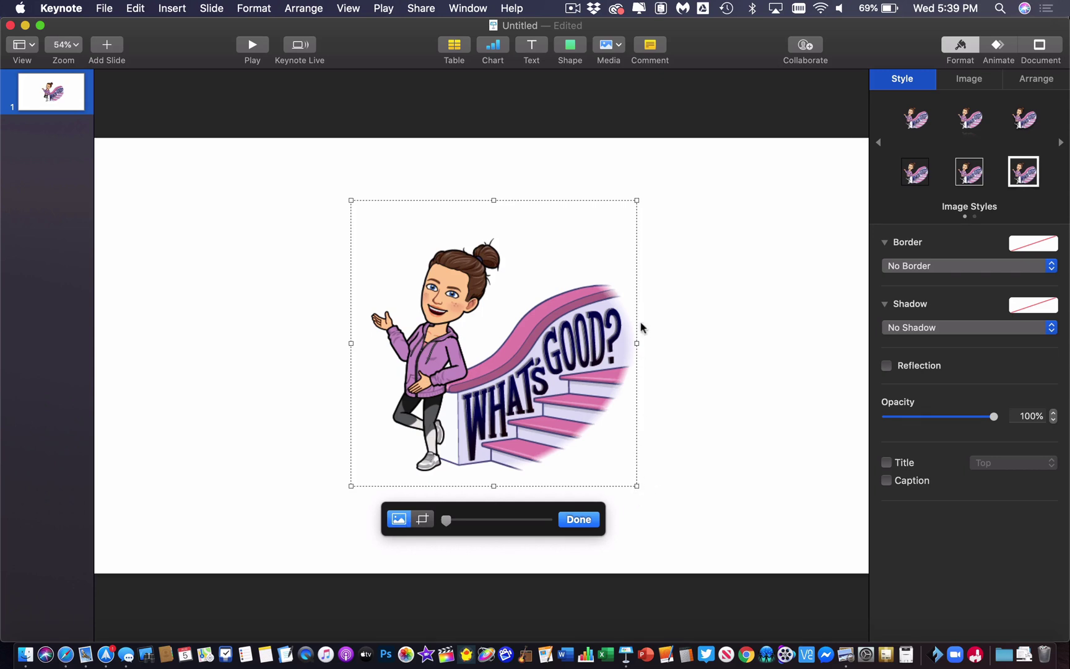
{"action": "mouse_move", "coordinate": [634, 201]}
{"action": "left_mouse_down"}
{"action": "mouse_move", "coordinate": [573, 251]}
{"action": "mouse_move", "coordinate": [623, 213]}
{"action": "left_mouse_up"}
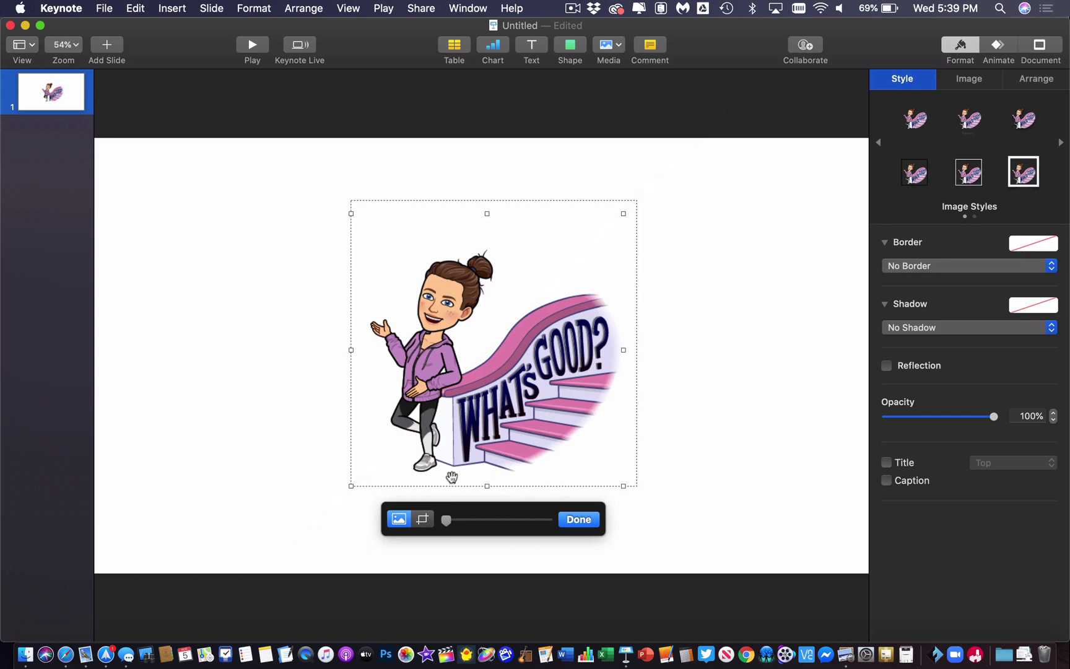
{"action": "left_click", "coordinate": [424, 521]}
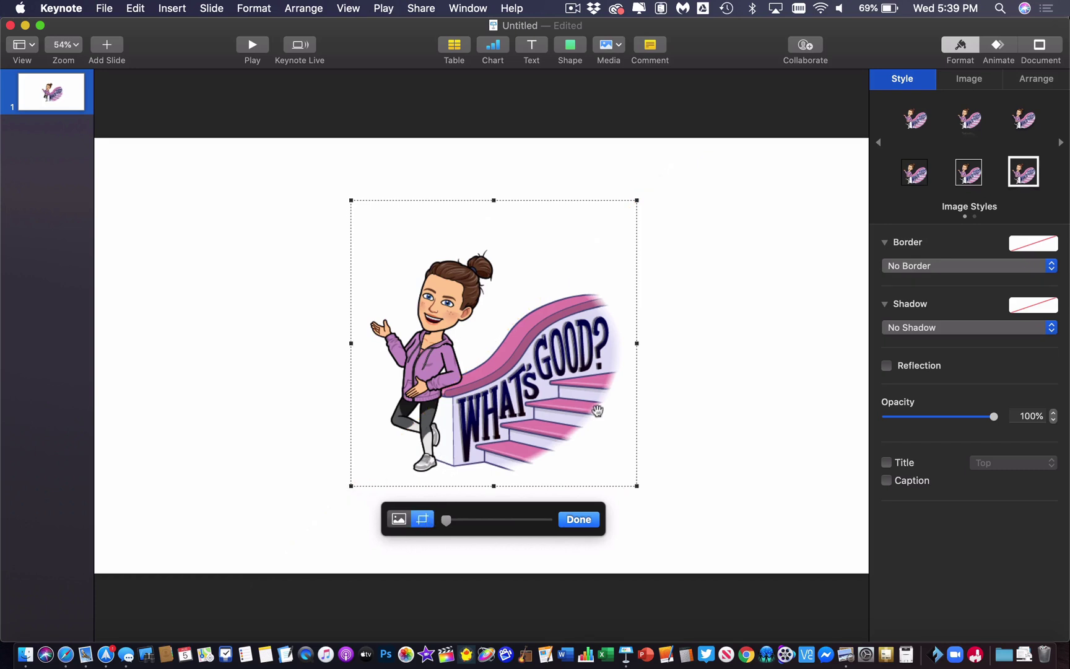
{"action": "left_click_drag", "start_coordinate": [636, 344], "coordinate": [507, 333]}
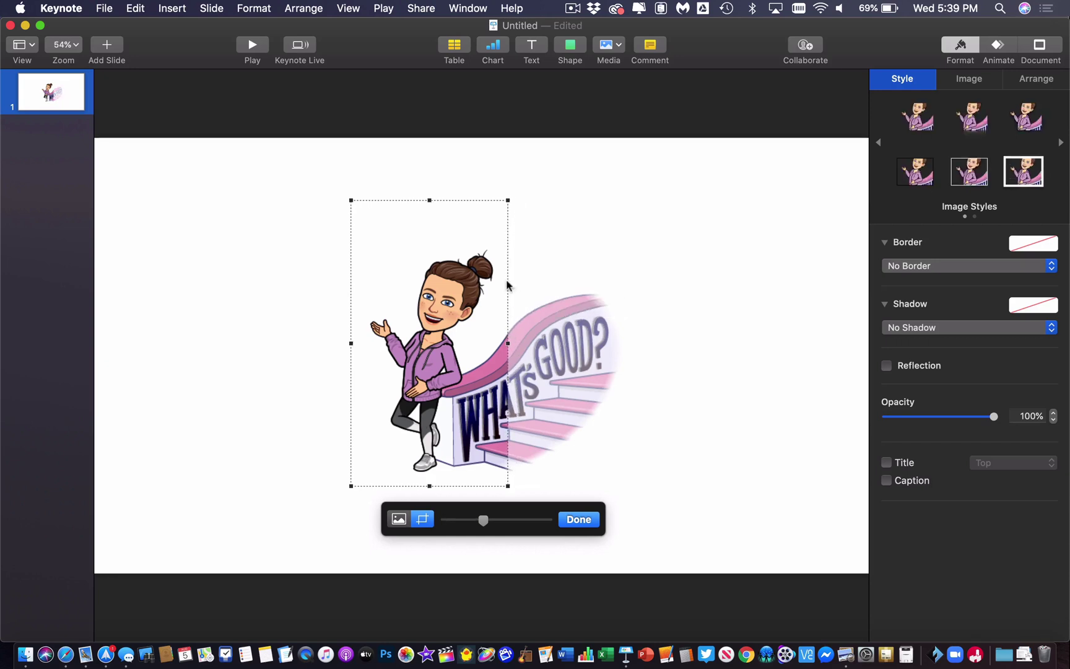
{"action": "left_click_drag", "start_coordinate": [428, 200], "coordinate": [429, 240]}
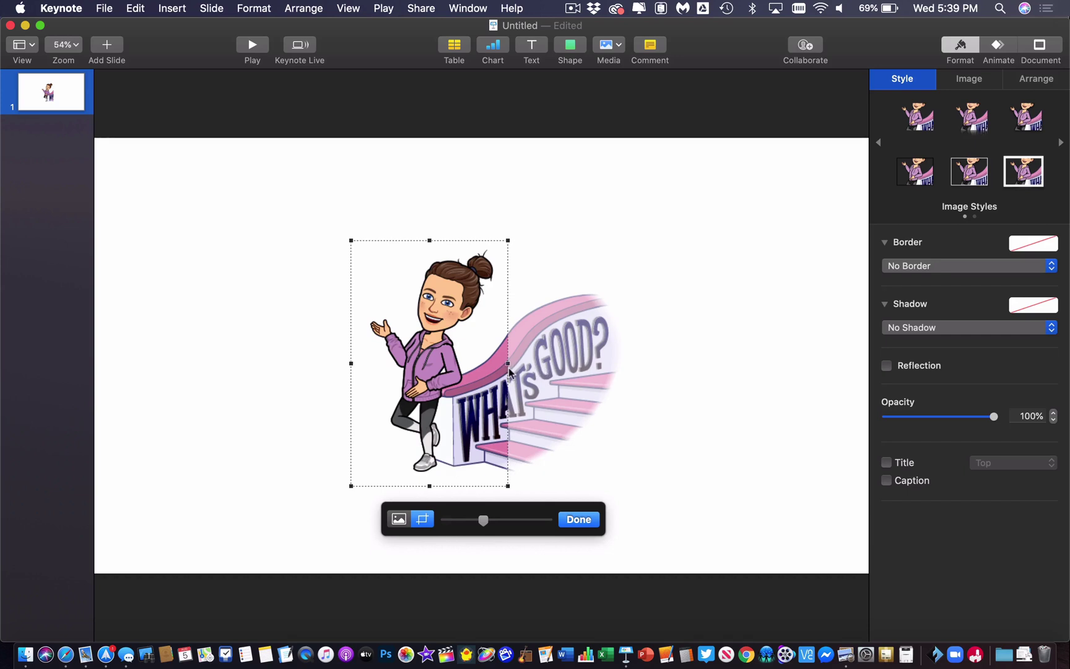
{"action": "left_click_drag", "start_coordinate": [507, 363], "coordinate": [503, 363]}
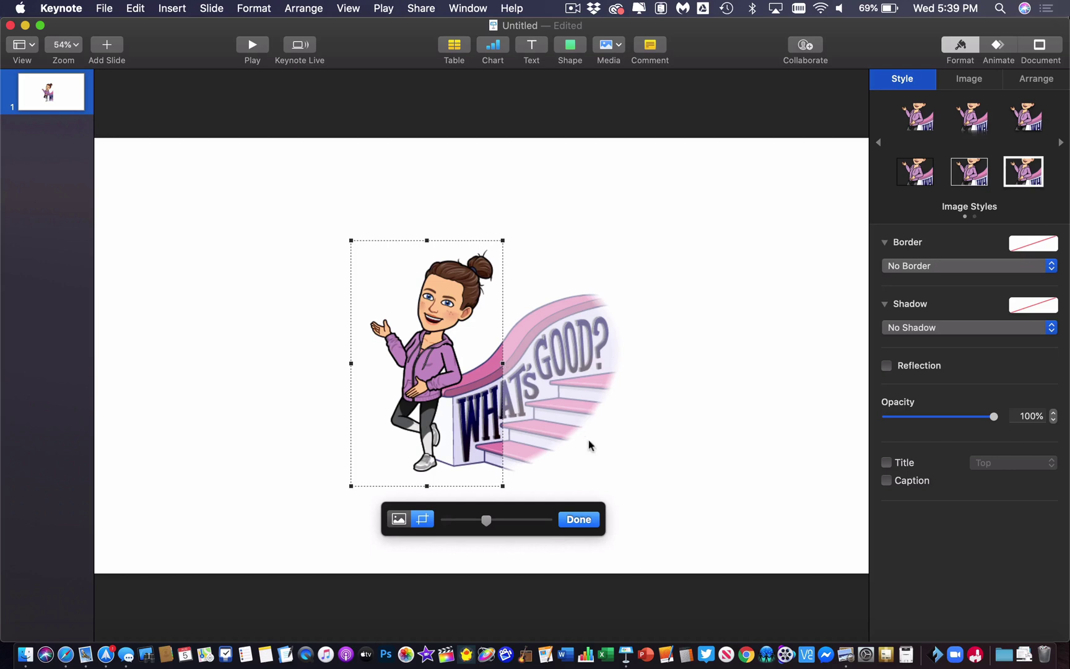
{"action": "left_click", "coordinate": [579, 519]}
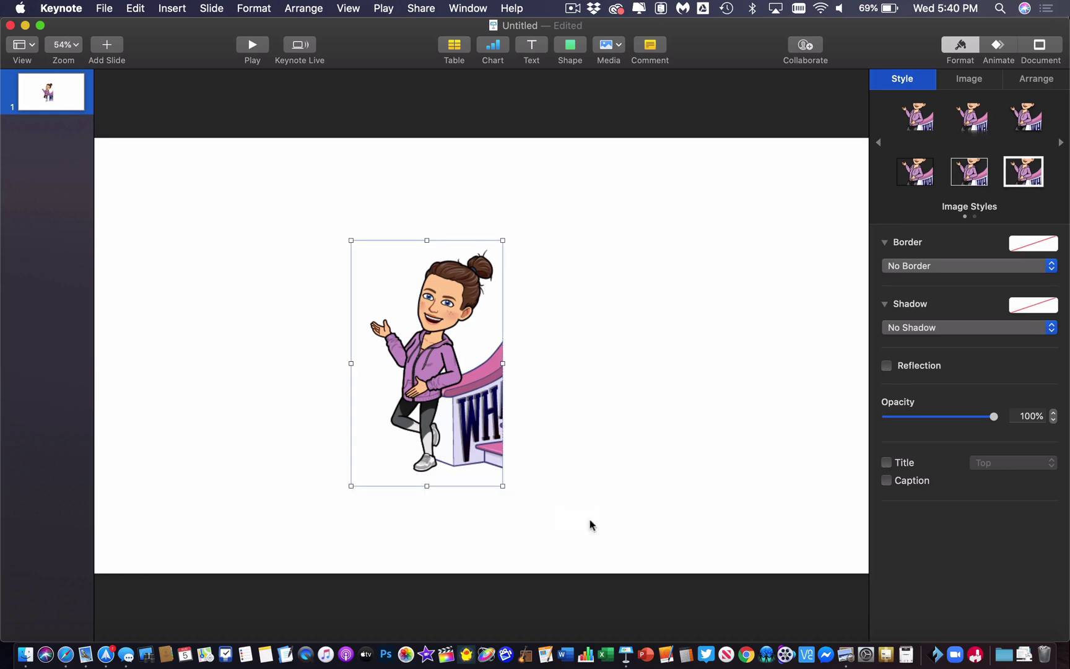
- Select the cropped Bitmoji and show its Image settings in the Format inspector
{"action": "left_click", "coordinate": [686, 458]}
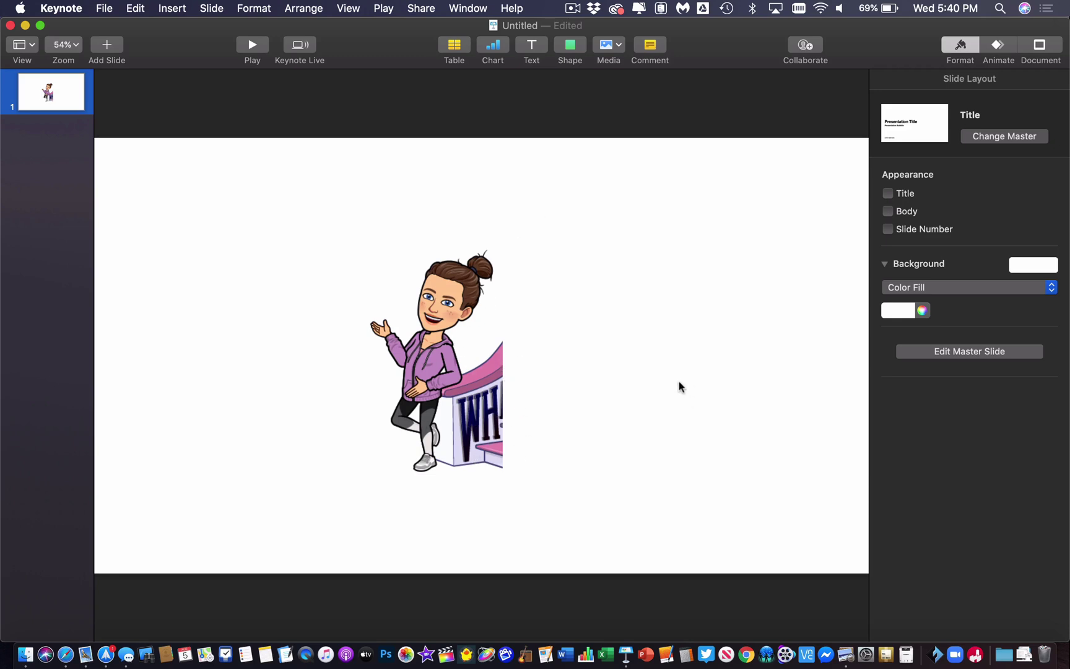
{"action": "left_click", "coordinate": [474, 410]}
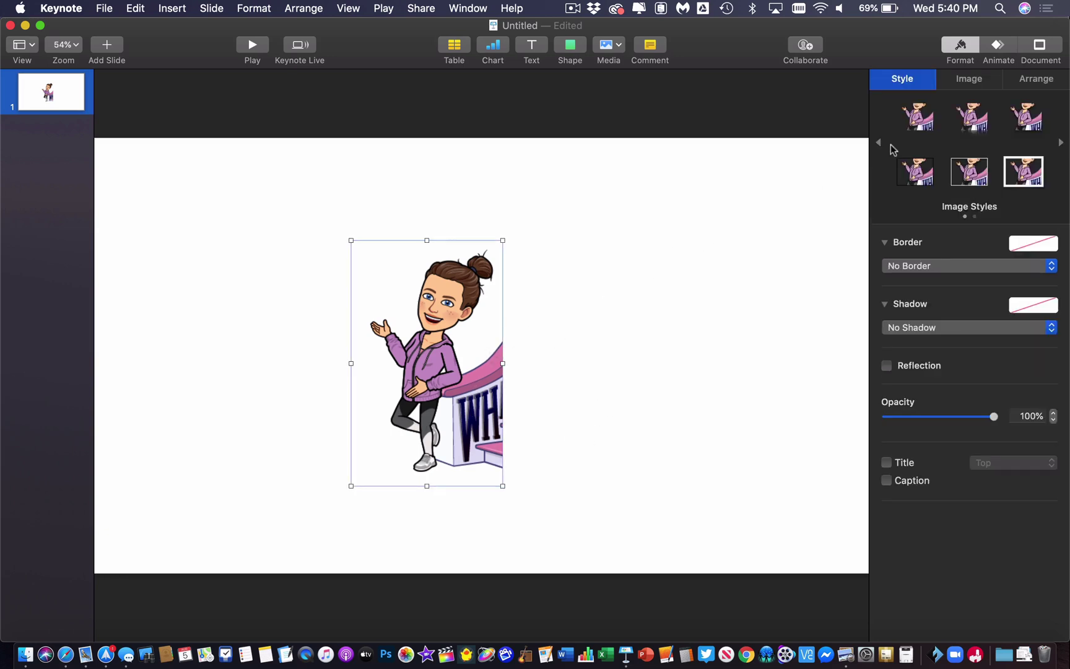
{"action": "left_click", "coordinate": [960, 46]}
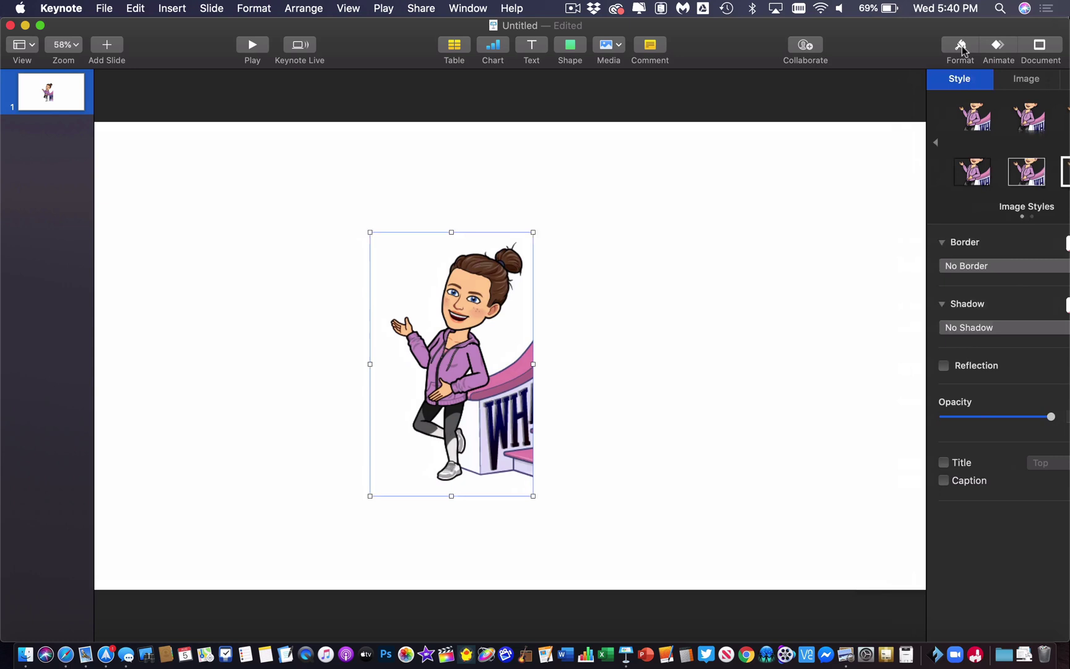
{"action": "left_click", "coordinate": [961, 46]}
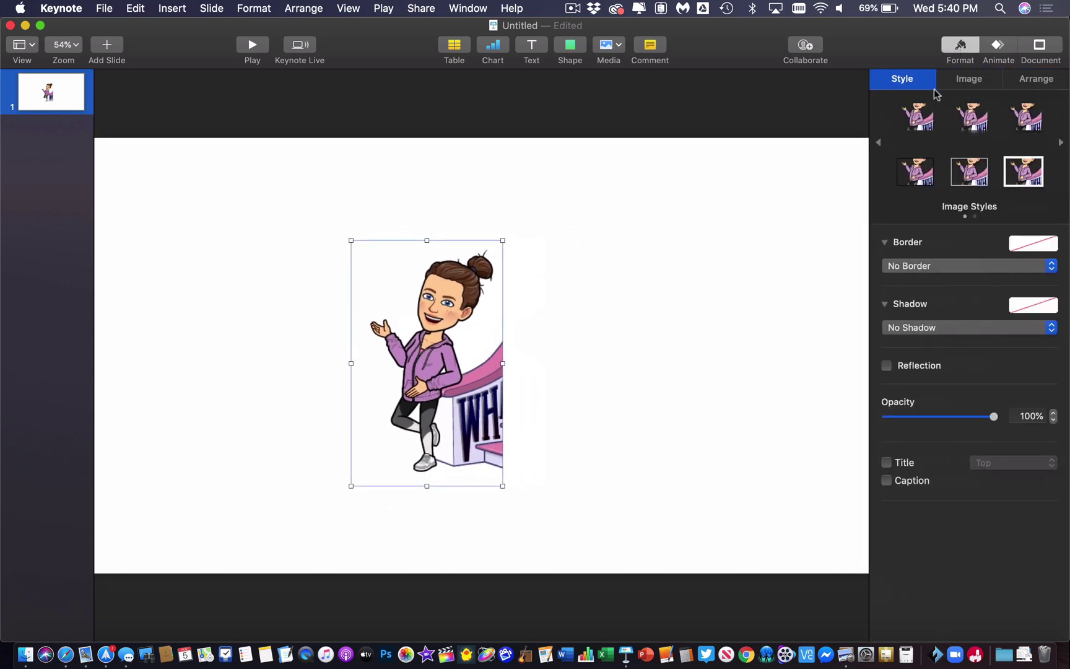
{"action": "left_click", "coordinate": [975, 83]}
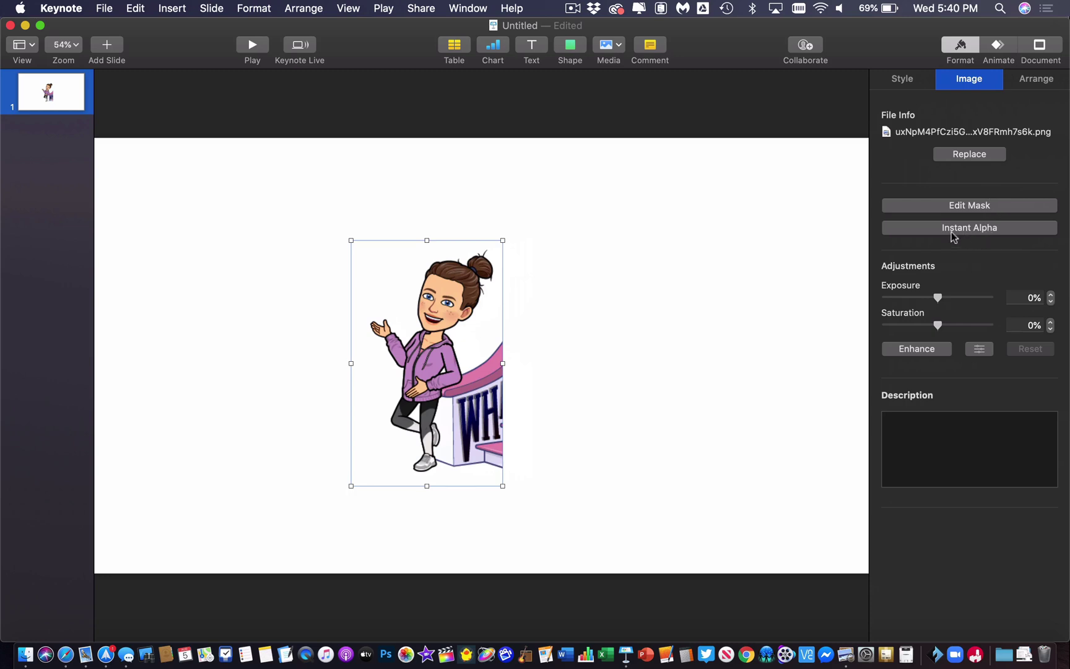
- Use Instant Alpha to make the pink stair colours around the character transparent
{"action": "left_click", "coordinate": [984, 228]}
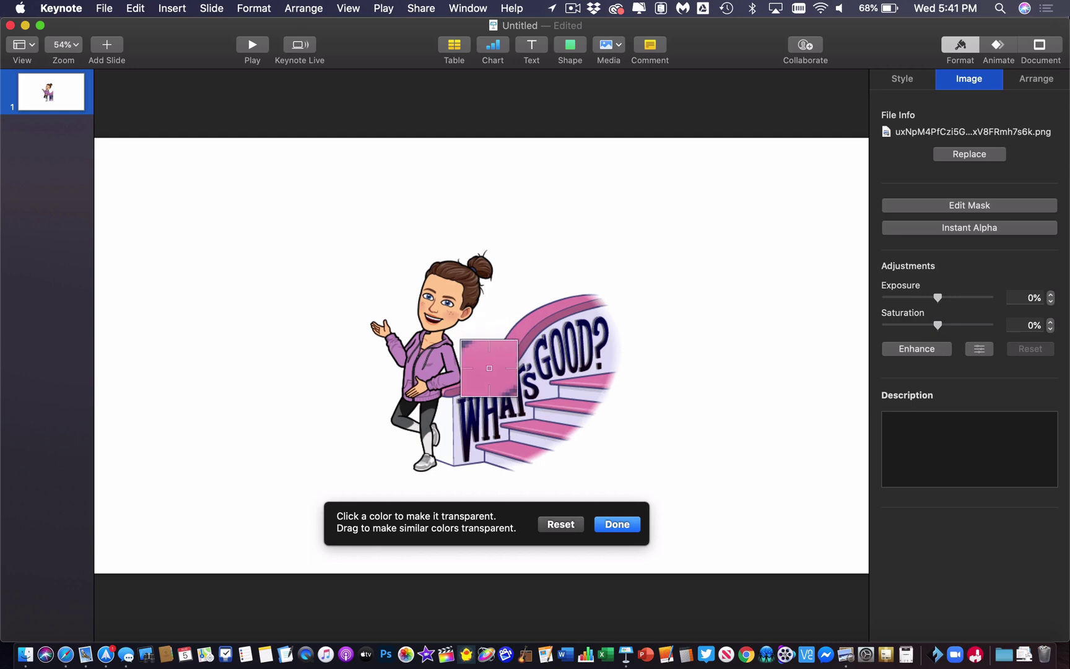
{"action": "left_click_drag", "start_coordinate": [489, 368], "coordinate": [503, 378]}
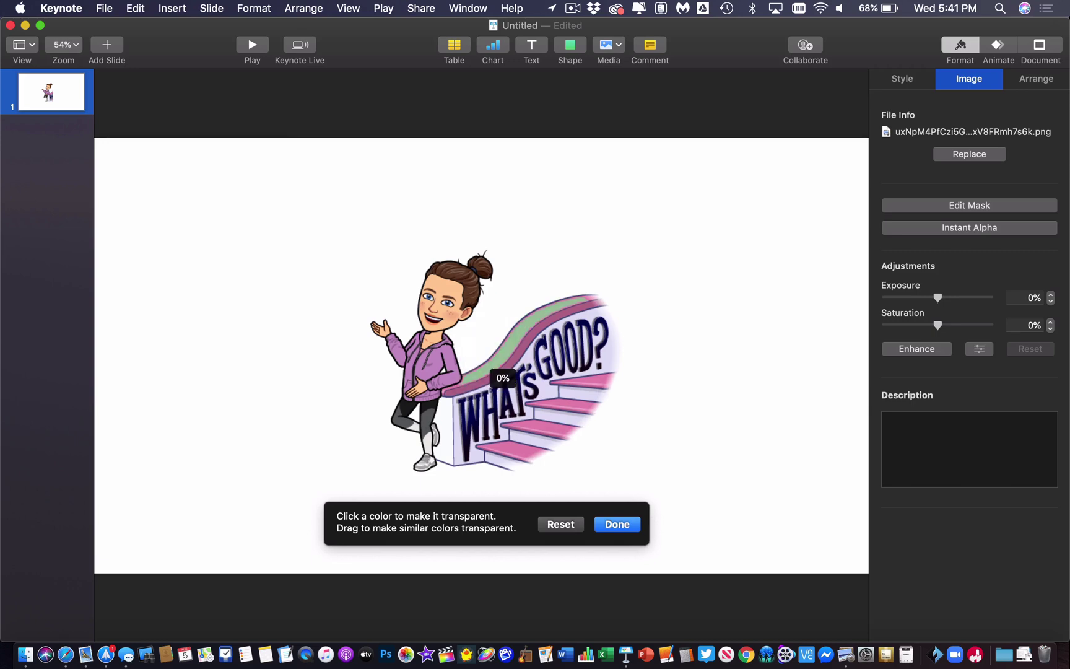
{"action": "mouse_move", "coordinate": [504, 378]}
{"action": "left_mouse_down"}
{"action": "mouse_move", "coordinate": [595, 315]}
{"action": "mouse_move", "coordinate": [584, 300]}
{"action": "mouse_move", "coordinate": [622, 306]}
{"action": "mouse_move", "coordinate": [545, 347]}
{"action": "mouse_move", "coordinate": [537, 334]}
{"action": "mouse_move", "coordinate": [502, 362]}
{"action": "left_mouse_up"}
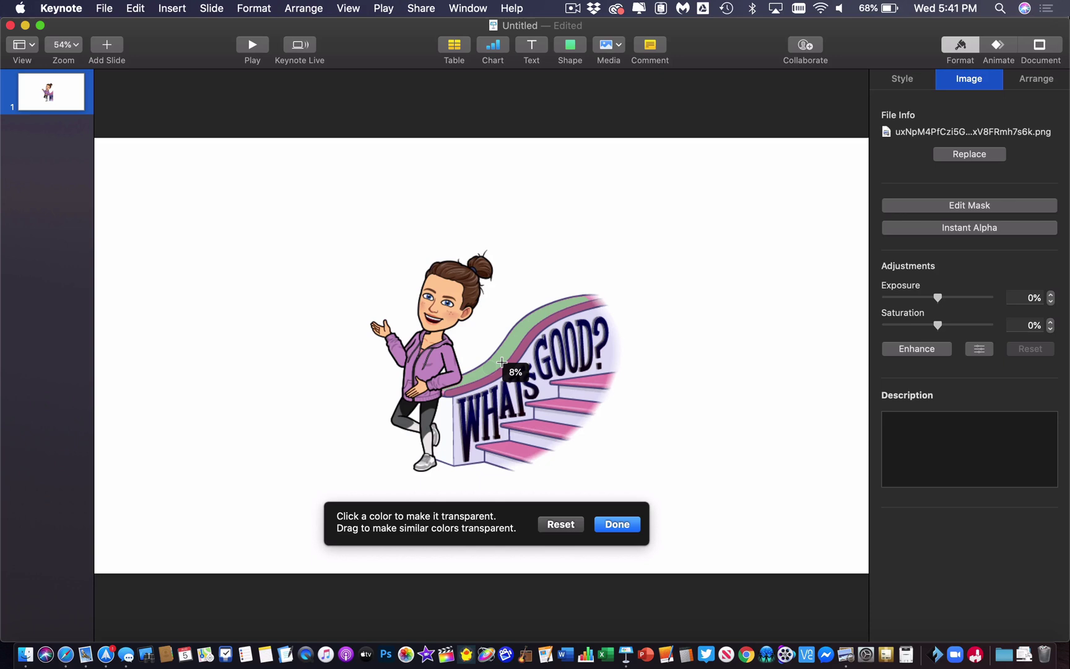
{"action": "left_click_drag", "start_coordinate": [501, 362], "coordinate": [599, 317]}
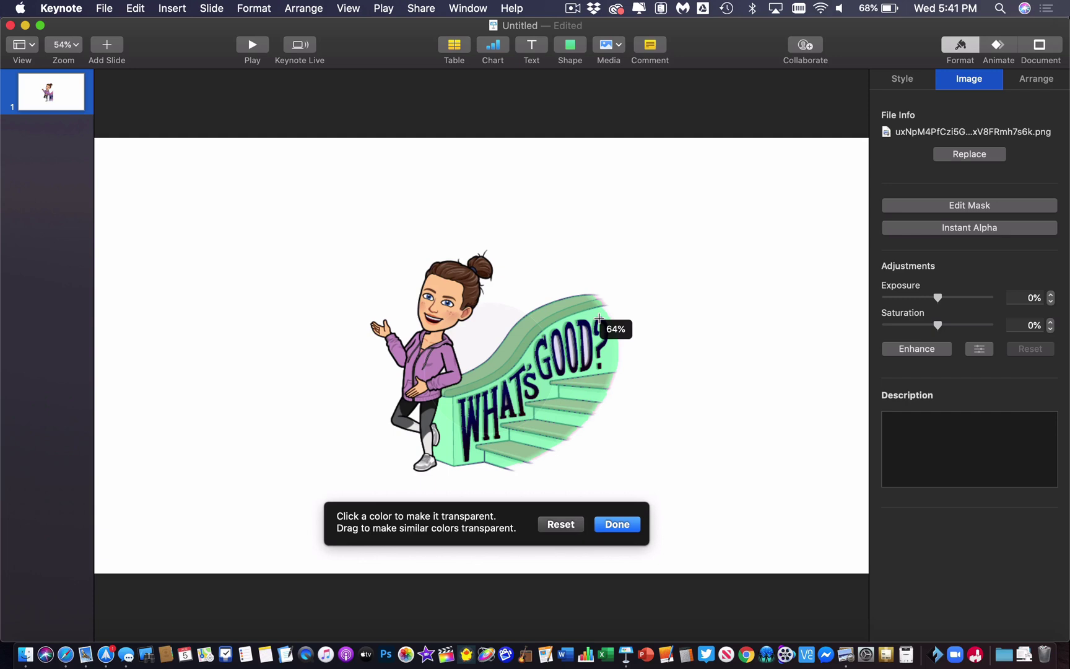
{"action": "left_click_drag", "start_coordinate": [599, 317], "coordinate": [599, 317]}
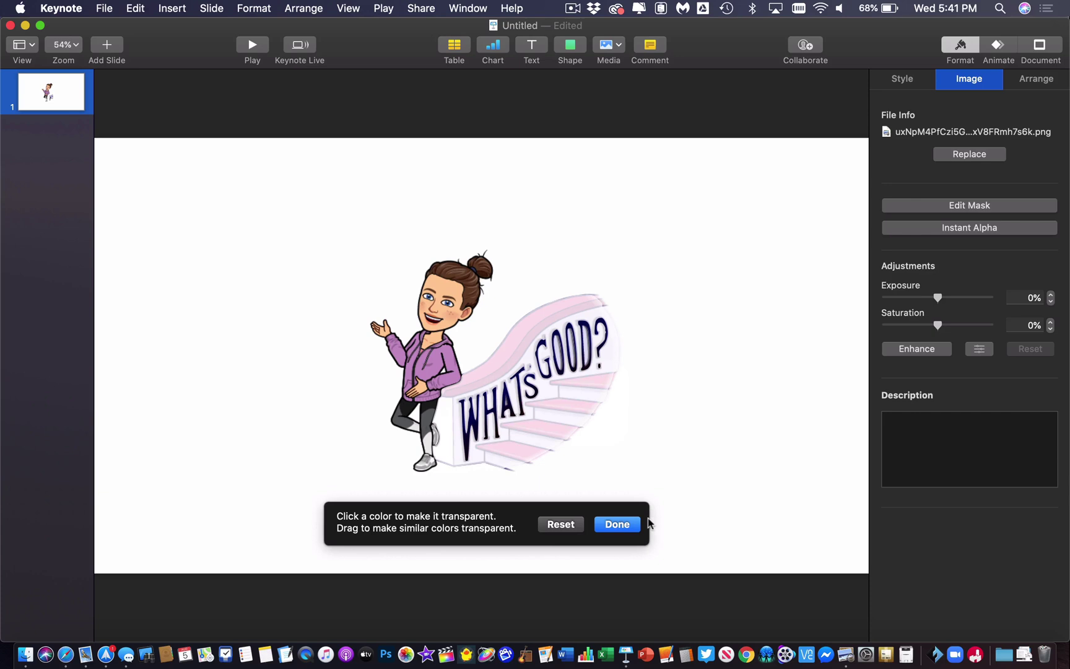
{"action": "left_click", "coordinate": [617, 525]}
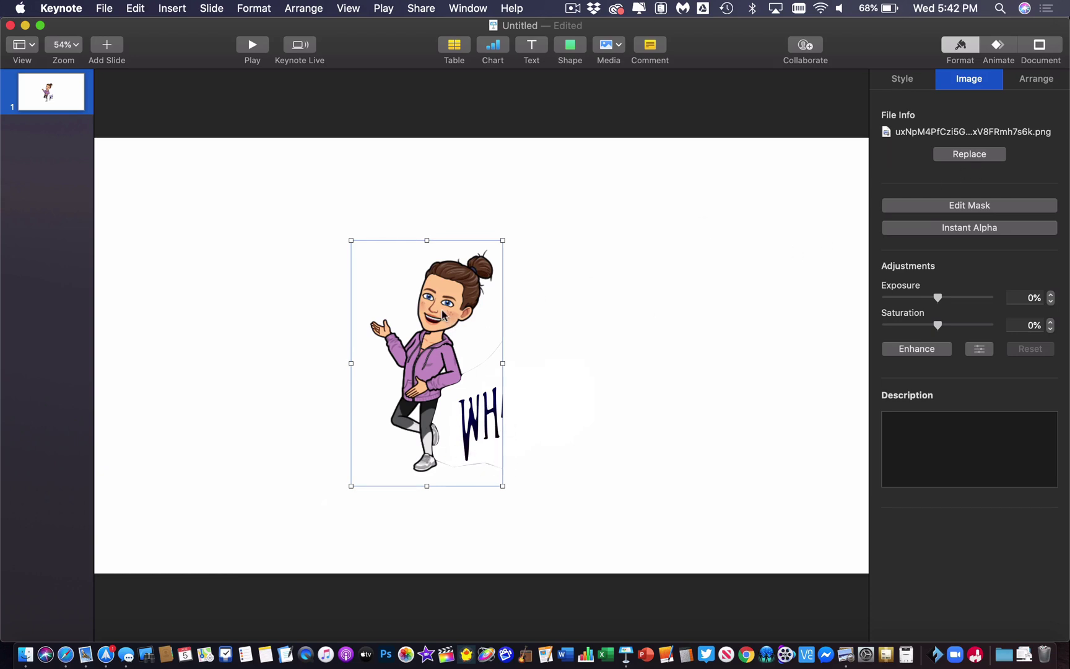
- Run Instant Alpha again to remove the dark lettering and remaining stairs
{"action": "left_click", "coordinate": [962, 230]}
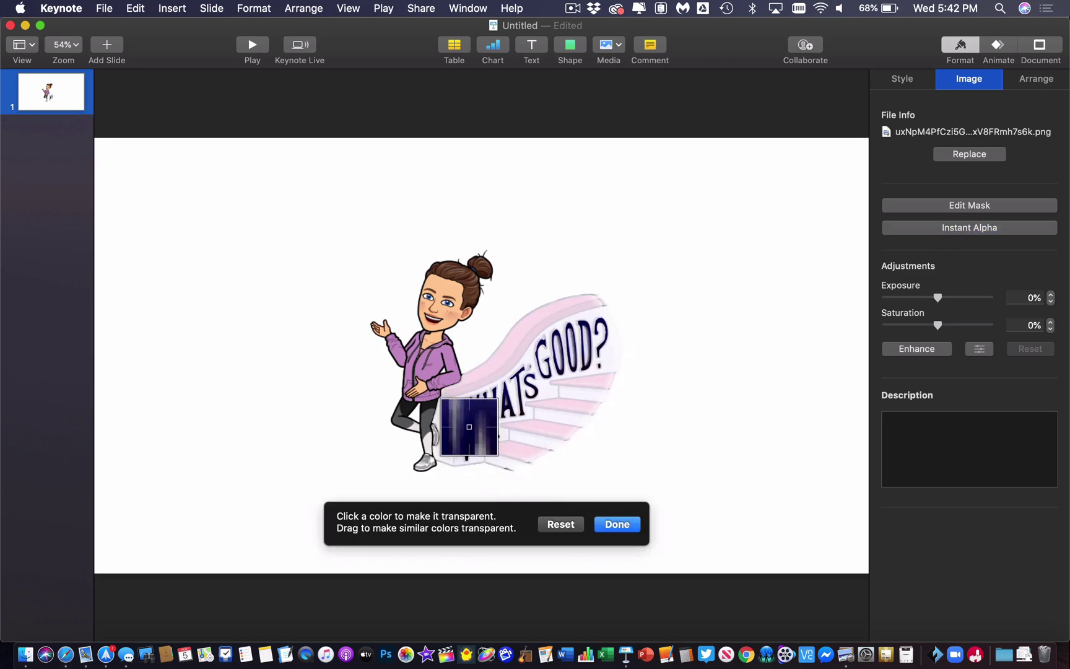
{"action": "left_click_drag", "start_coordinate": [468, 427], "coordinate": [601, 344]}
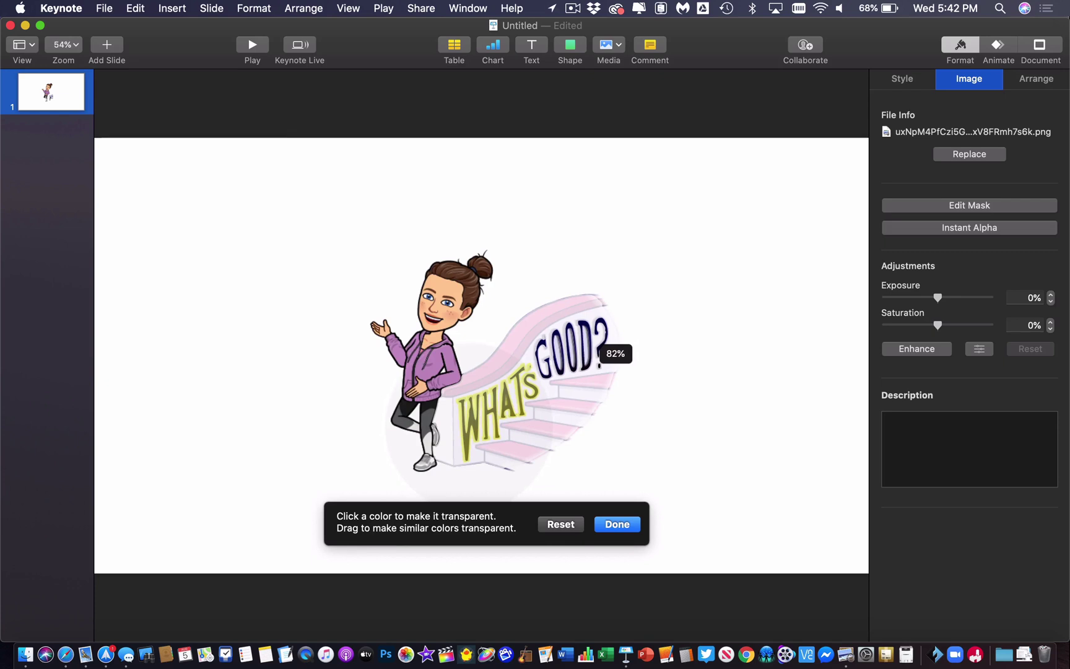
{"action": "left_click_drag", "start_coordinate": [600, 354], "coordinate": [599, 357]}
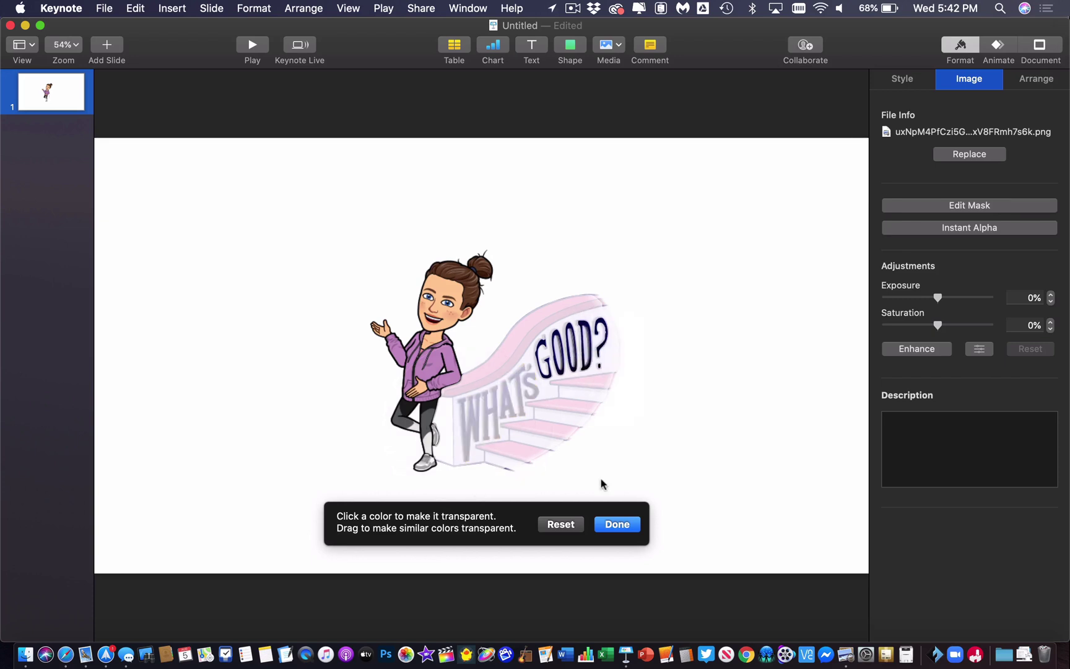
{"action": "left_click", "coordinate": [621, 525]}
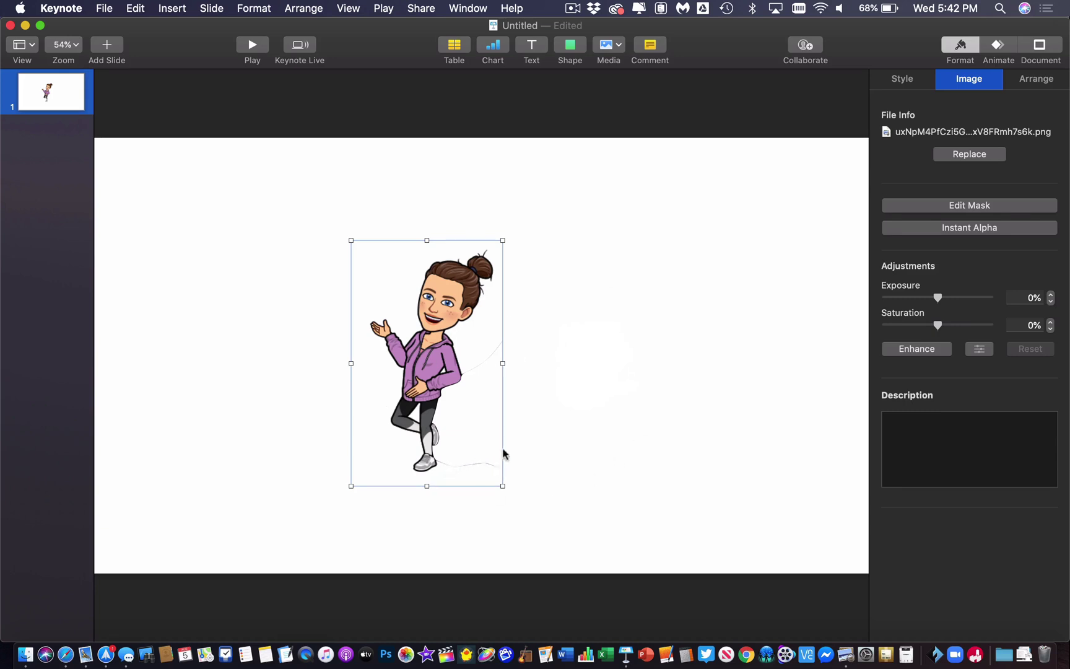
- Move the Bitmoji character up and to the right on the slide
{"action": "left_click", "coordinate": [602, 470]}
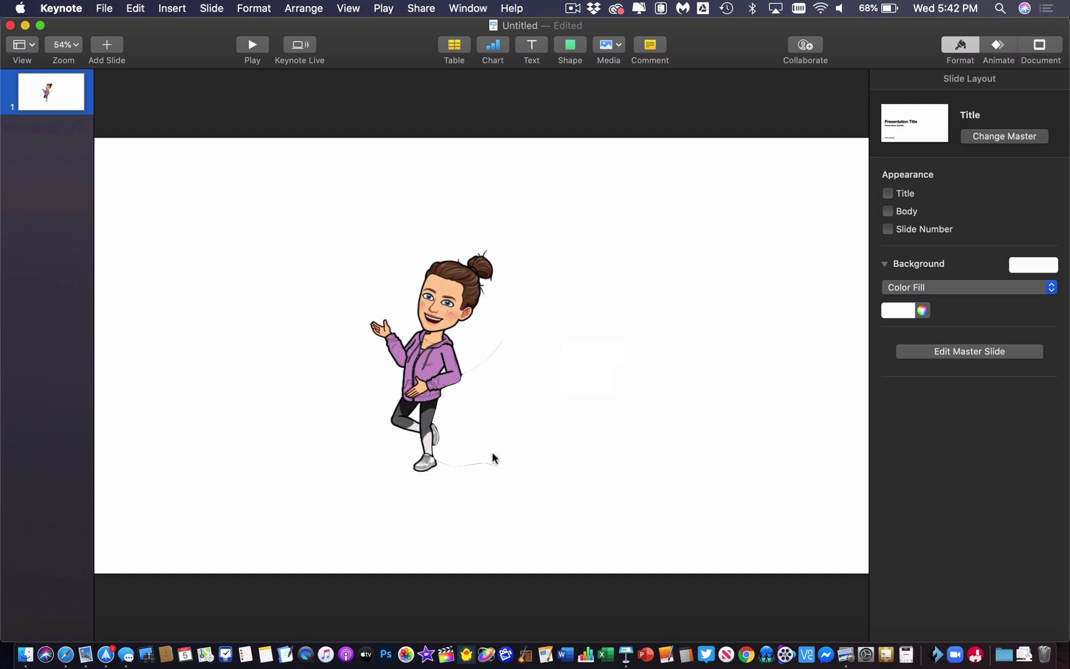
{"action": "left_click_drag", "start_coordinate": [442, 360], "coordinate": [464, 348]}
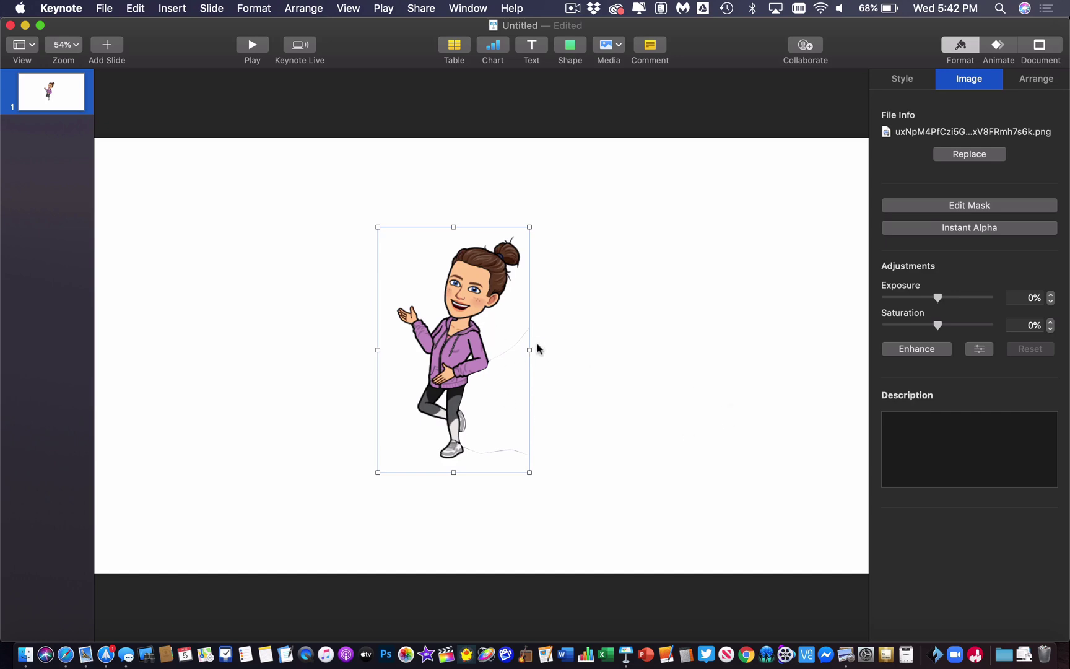
{"action": "left_click_drag", "start_coordinate": [459, 300], "coordinate": [483, 298]}
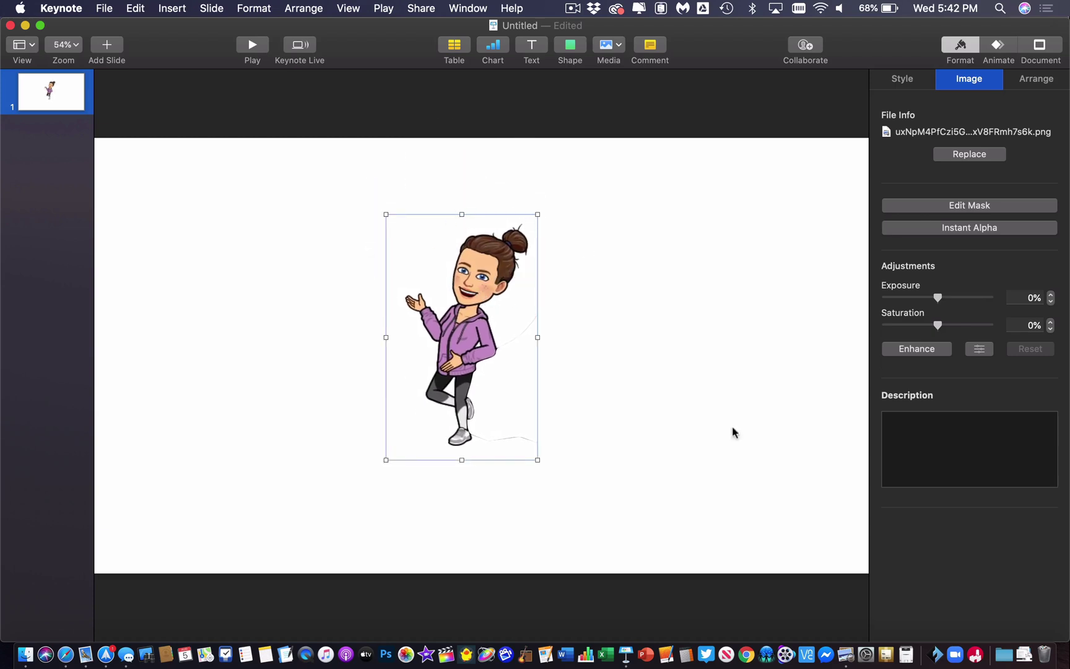
- Set the slide background to No Fill and nudge the character toward the centre
{"action": "left_click", "coordinate": [709, 332]}
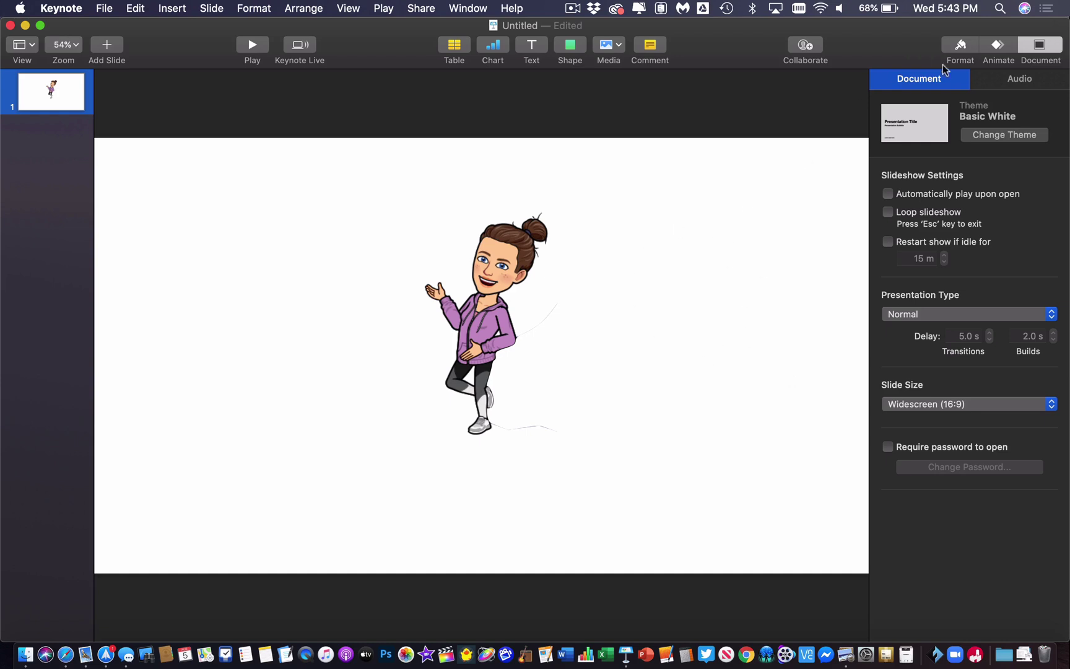
{"action": "left_click", "coordinate": [958, 46]}
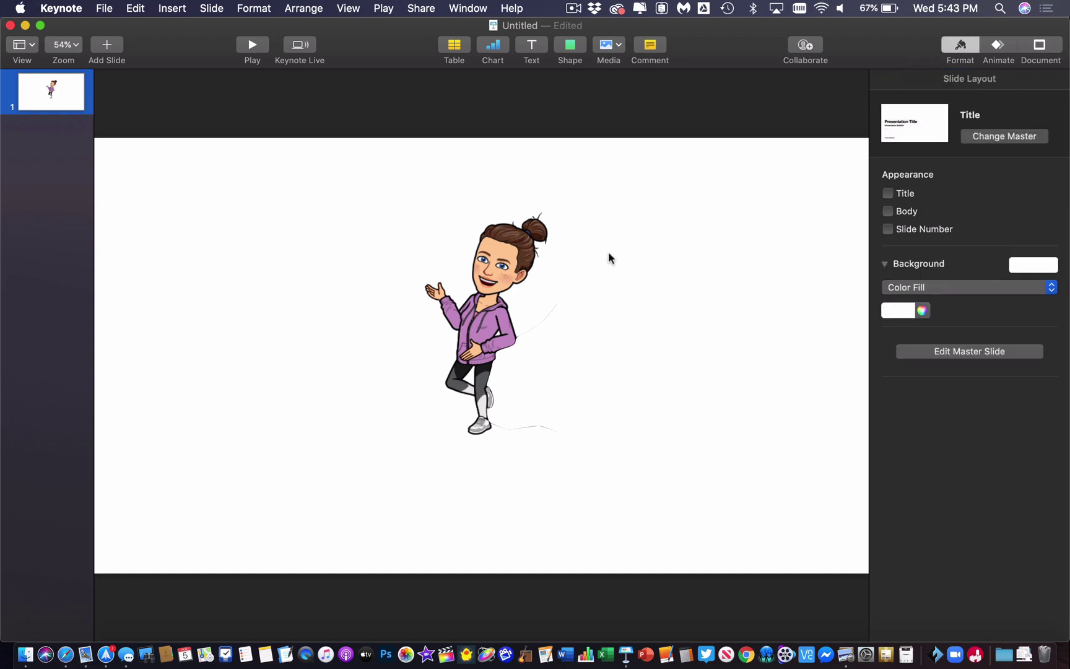
{"action": "left_click", "coordinate": [501, 263]}
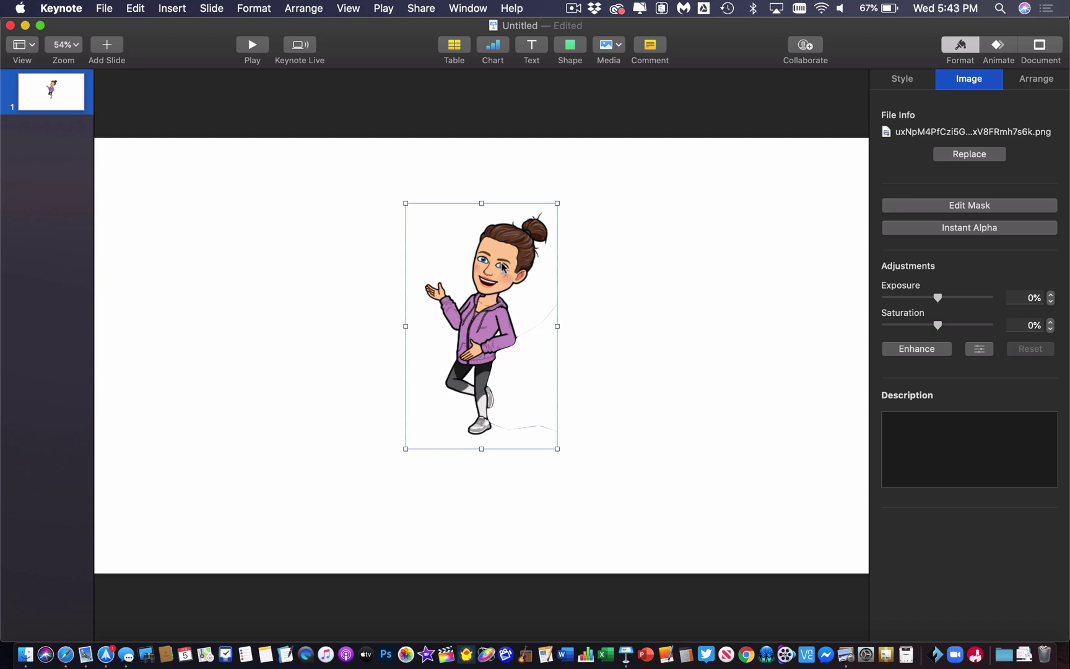
{"action": "left_click", "coordinate": [762, 293]}
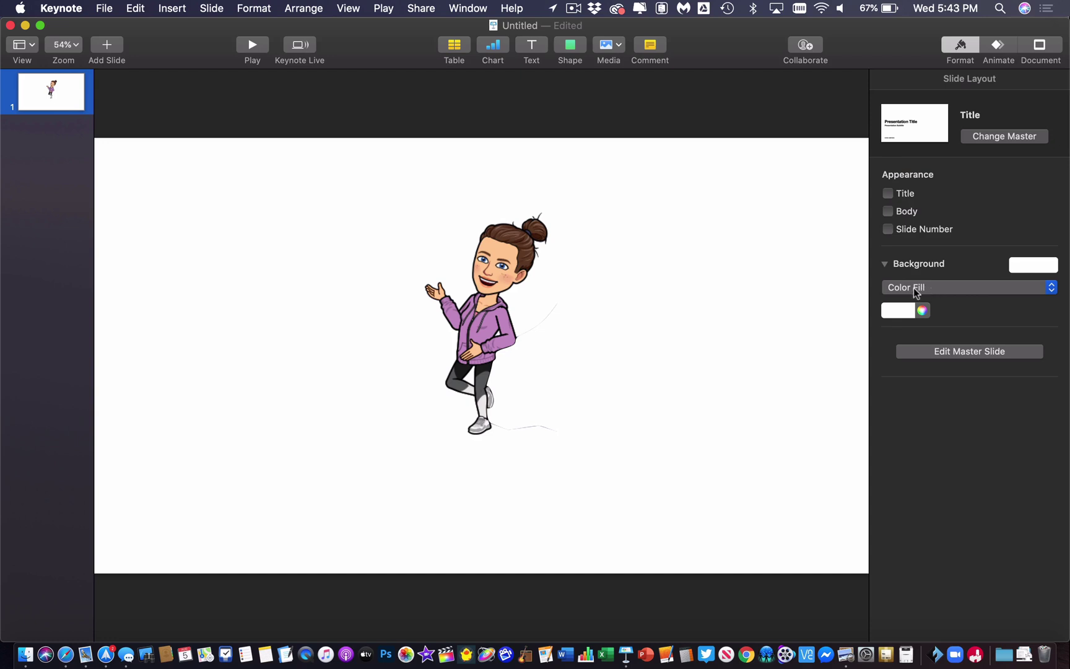
{"action": "left_click", "coordinate": [930, 288]}
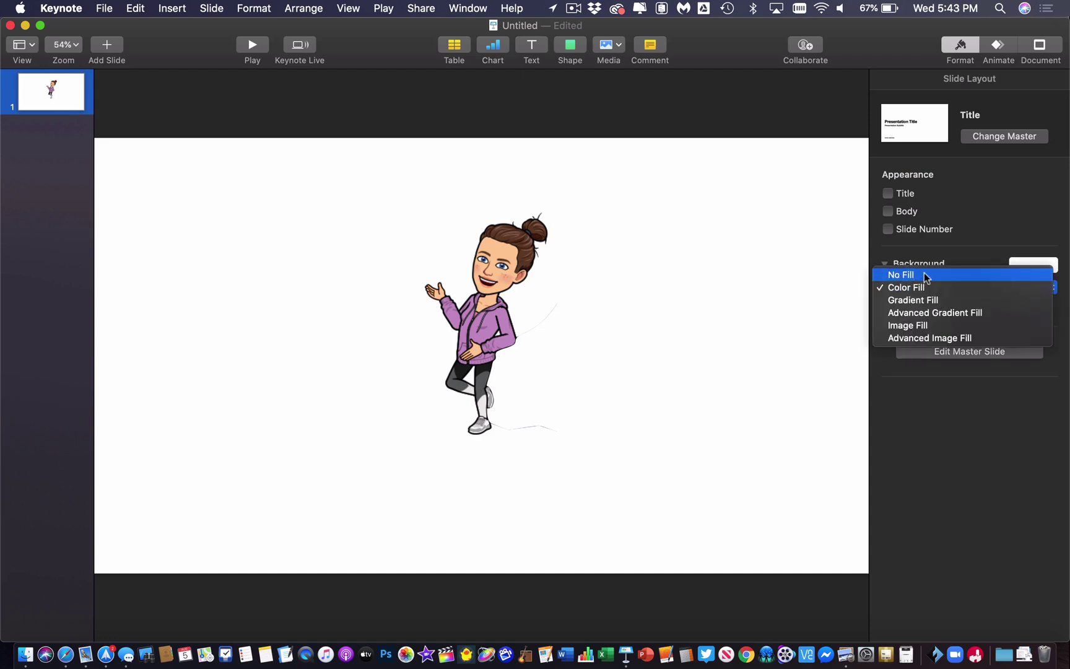
{"action": "left_click", "coordinate": [924, 276]}
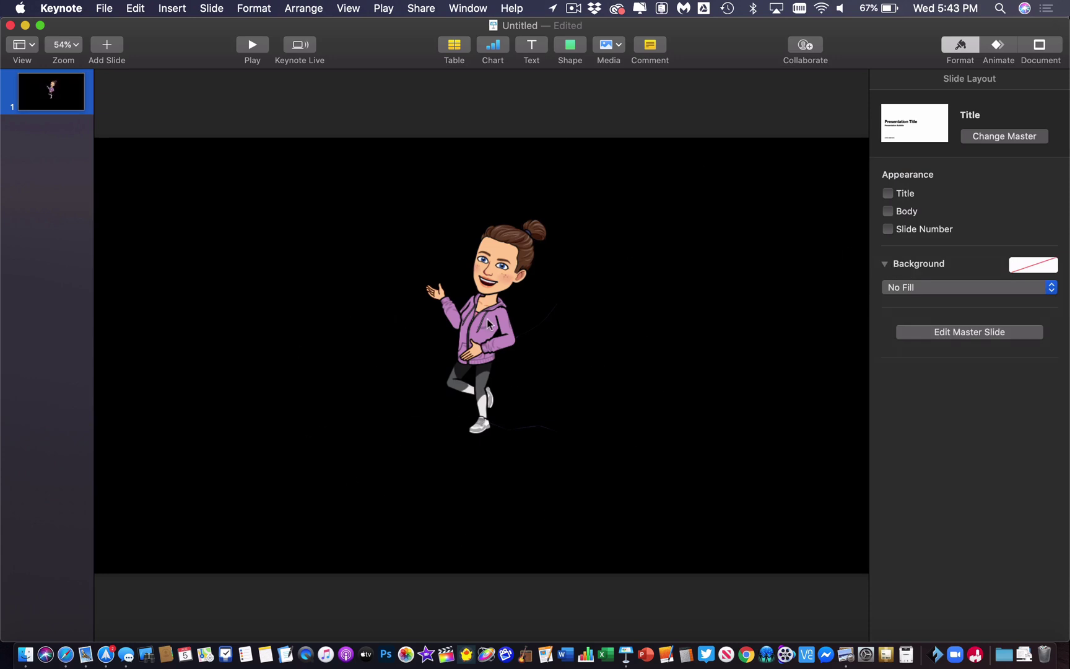
{"action": "left_click_drag", "start_coordinate": [488, 322], "coordinate": [495, 345]}
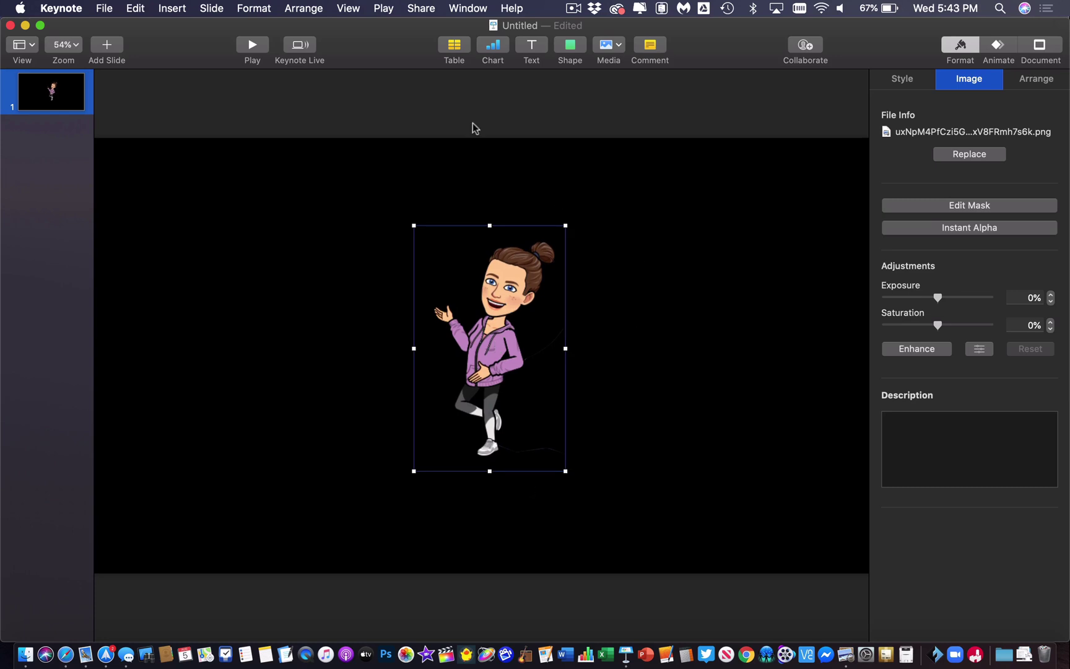
- Export the slide to Images as PNG with transparent backgrounds
{"action": "left_click", "coordinate": [442, 104]}
{"action": "left_click", "coordinate": [107, 8]}
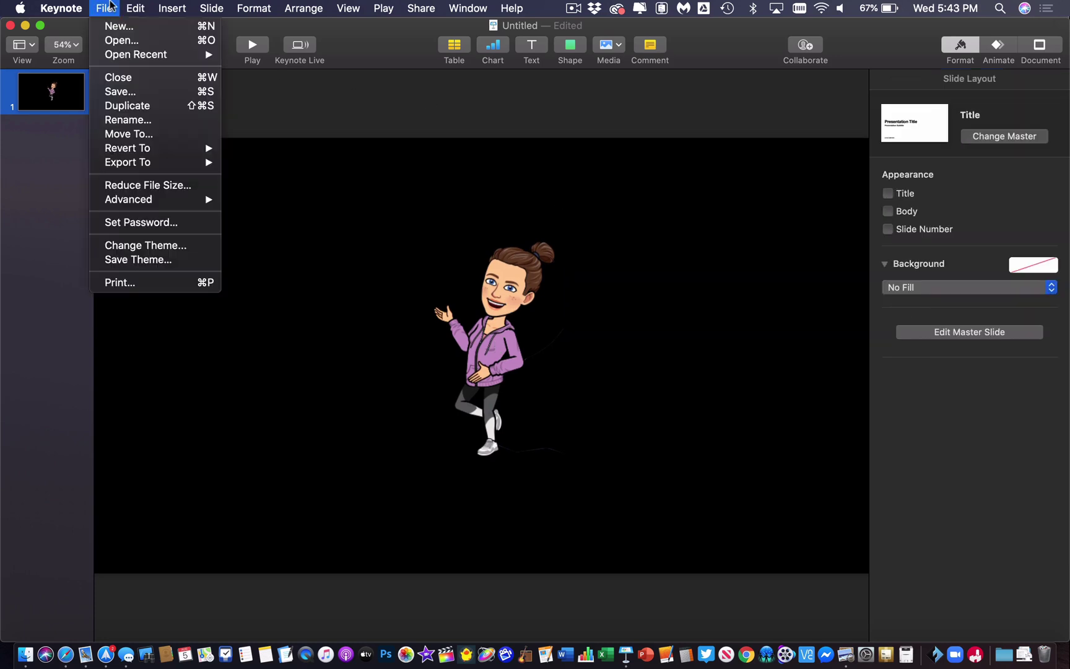
{"action": "mouse_move", "coordinate": [135, 158]}
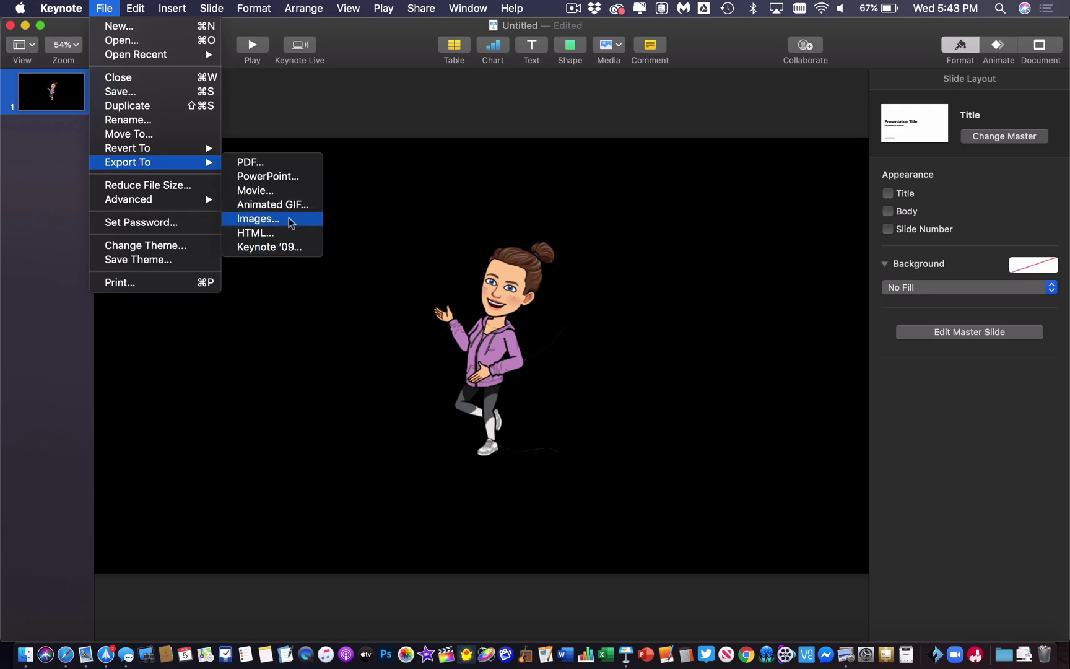
{"action": "left_click", "coordinate": [258, 218]}
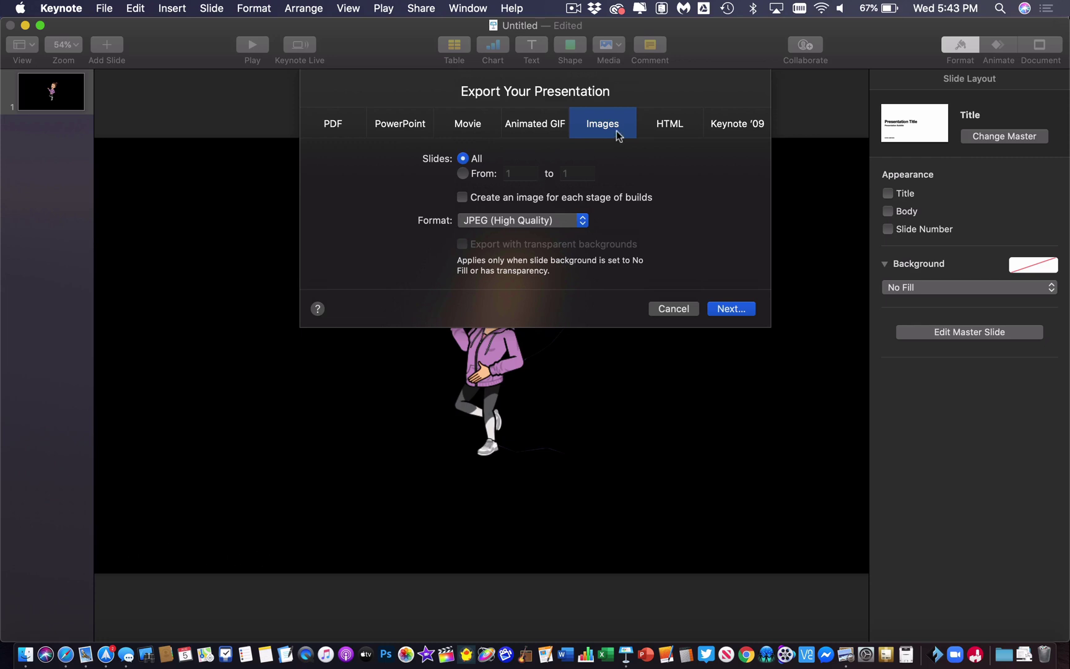
{"action": "left_click", "coordinate": [528, 220]}
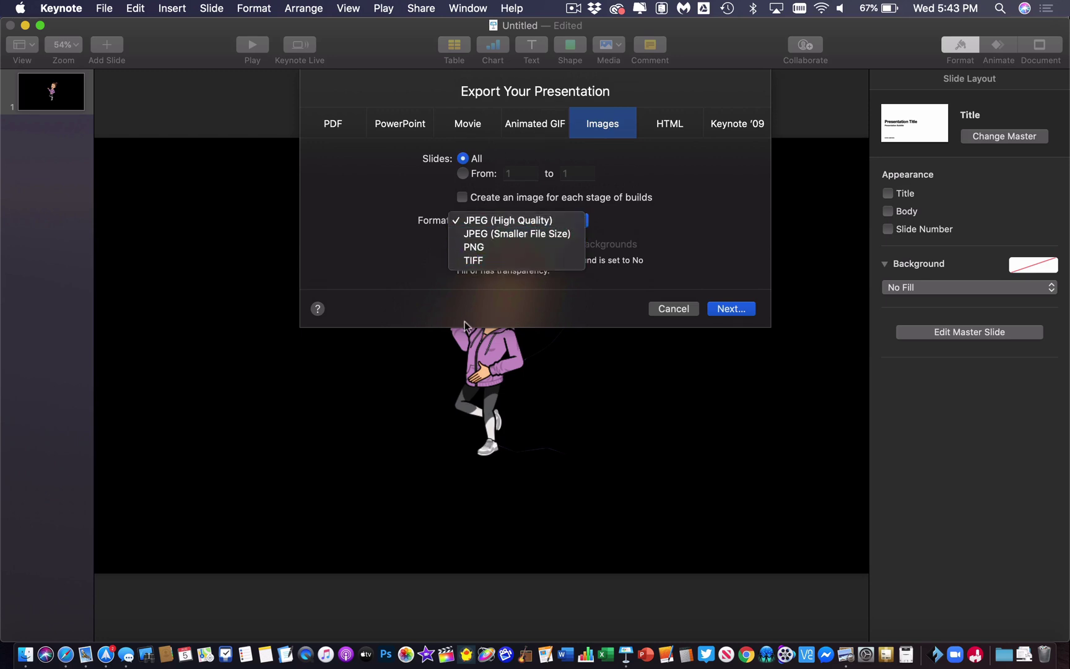
{"action": "left_click", "coordinate": [511, 248]}
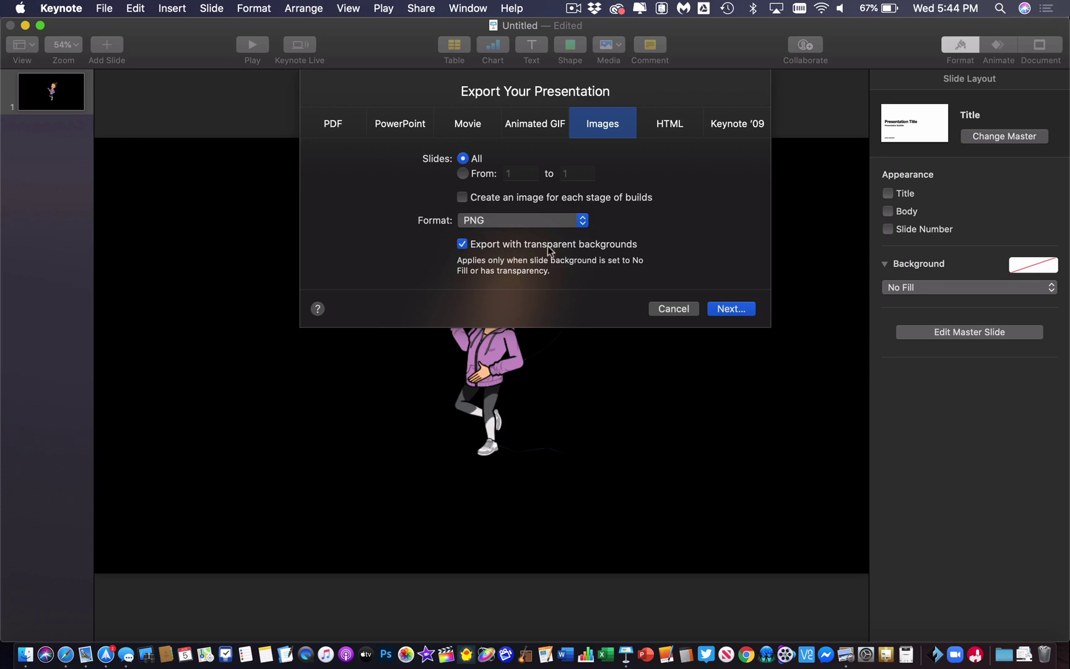
- Confirm the PNG export settings and save the image to the Desktop as 'Bitmoji'
{"action": "left_click", "coordinate": [743, 308]}
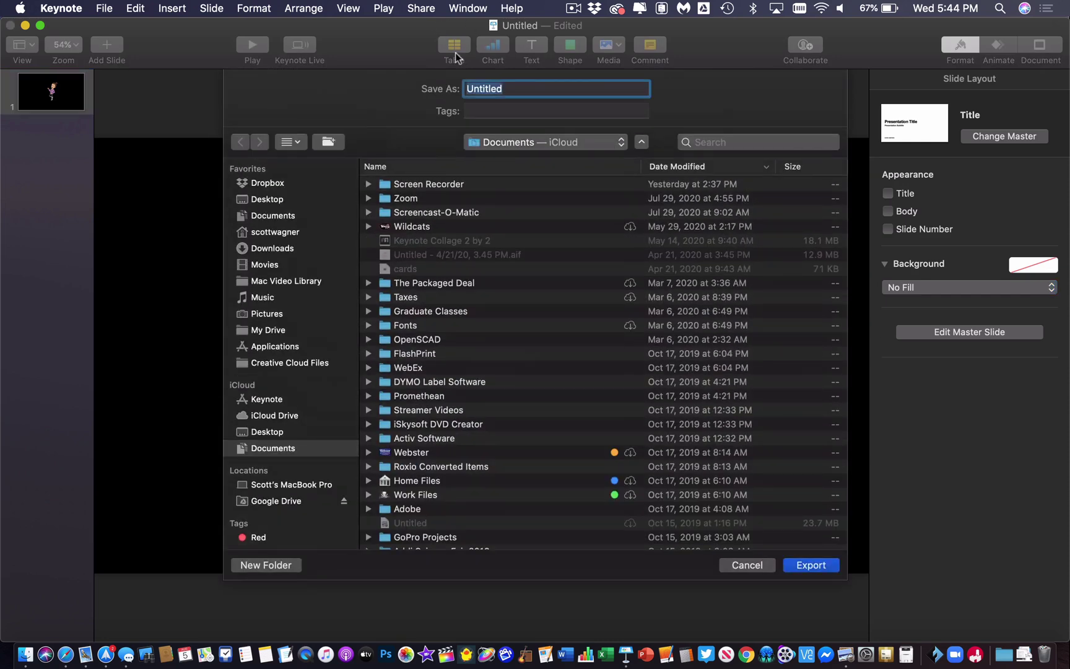
{"action": "key", "text": "super+shift+d"}
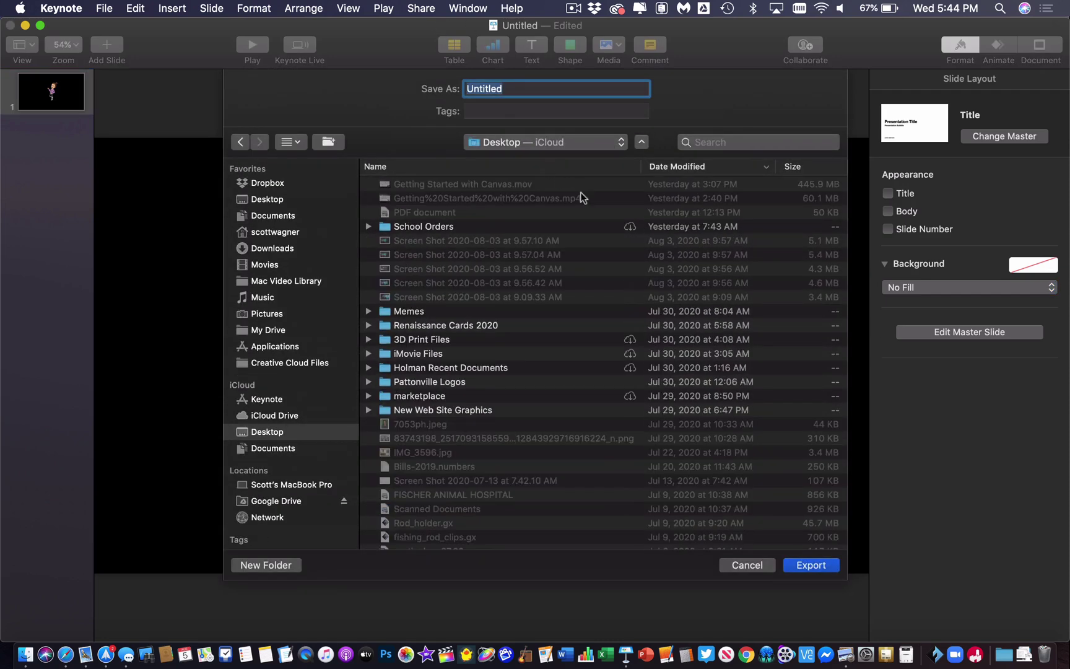
{"action": "type", "text": "Bitmoji"}
{"action": "left_click", "coordinate": [812, 562]}
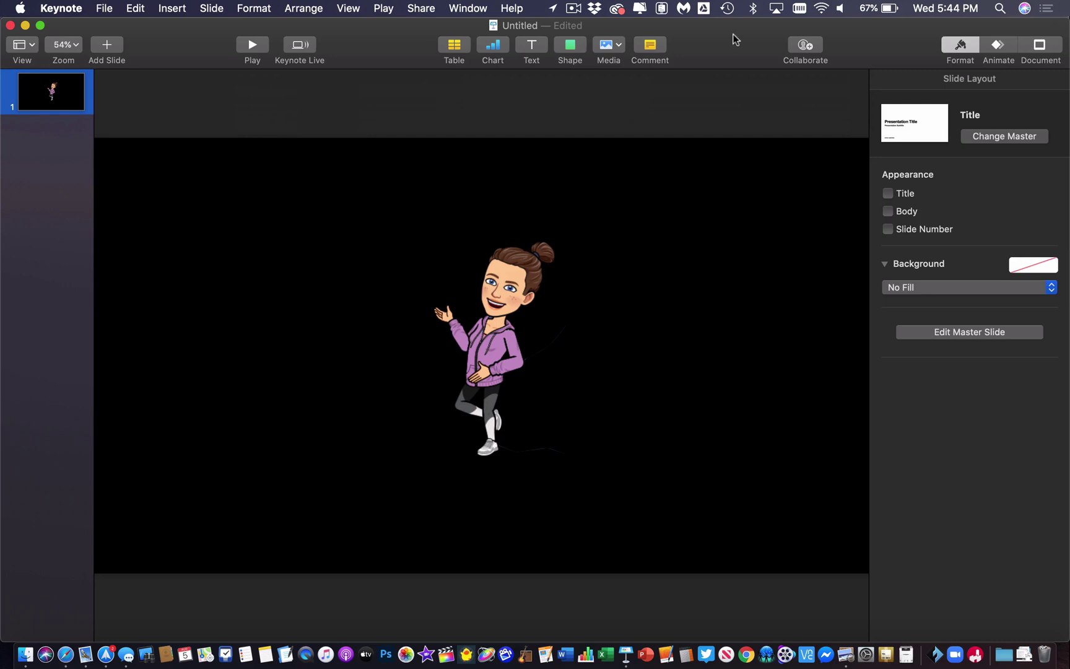
- Move Keynote aside, search Spotlight for 'bitmoji', and open Bitmoji.001.png in Preview
{"action": "left_click_drag", "start_coordinate": [733, 34], "coordinate": [255, 5]}
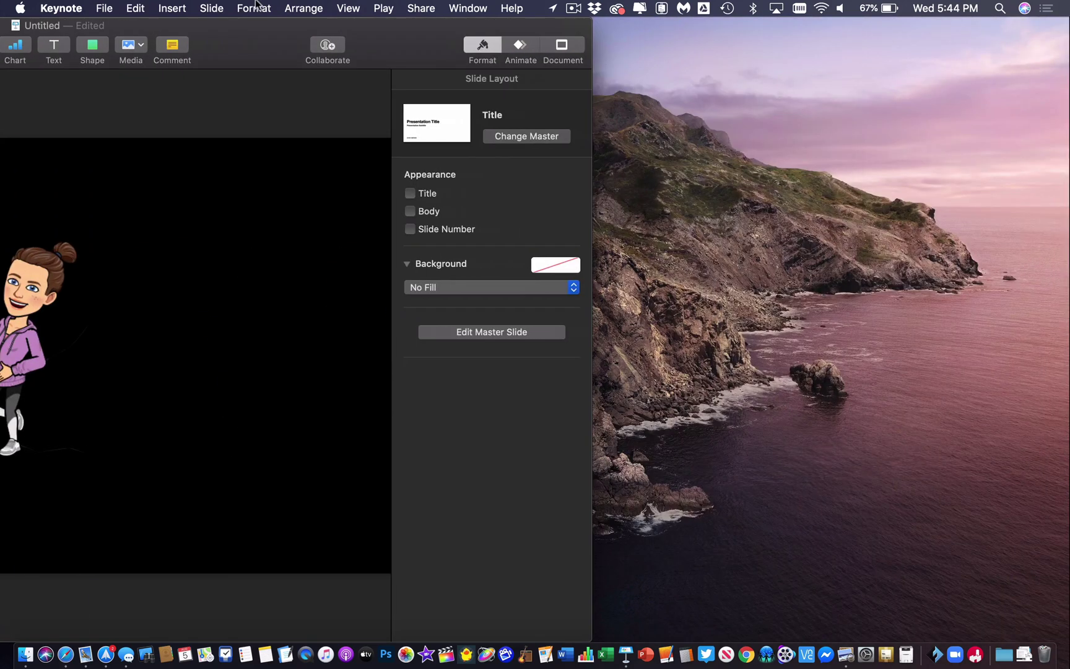
{"action": "left_click", "coordinate": [633, 177]}
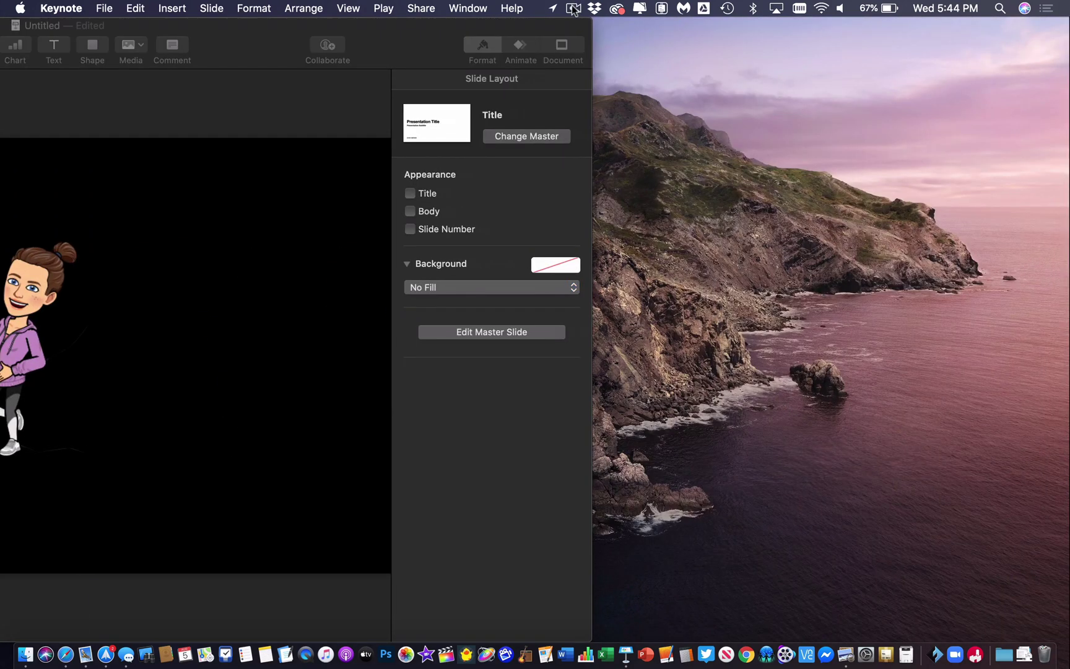
{"action": "key", "text": "super+space"}
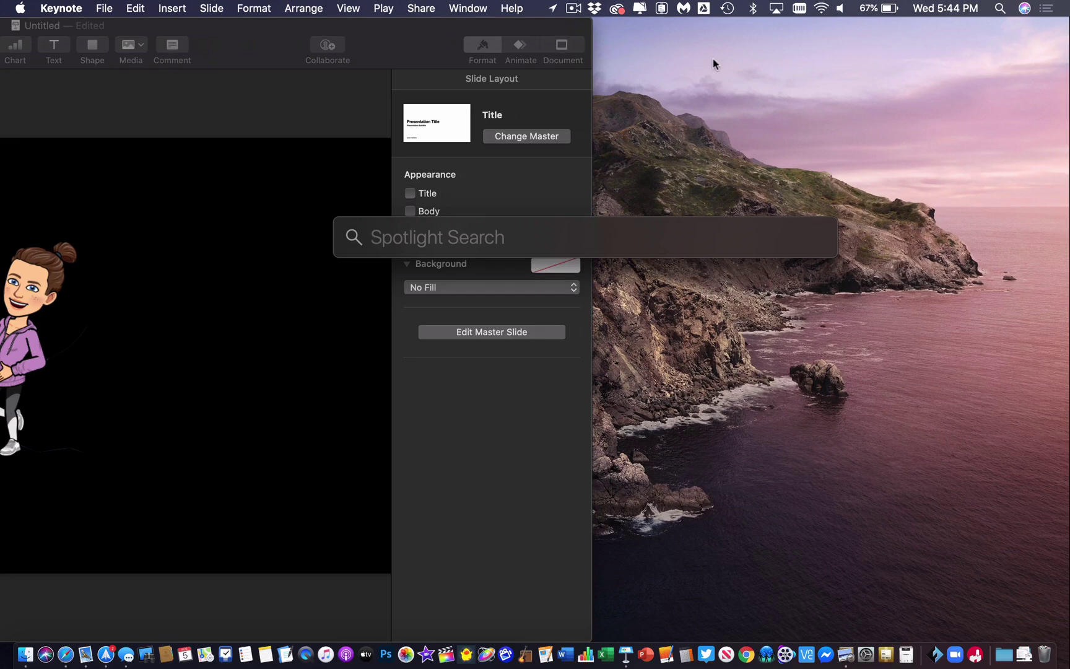
{"action": "type", "text": "bitmoji"}
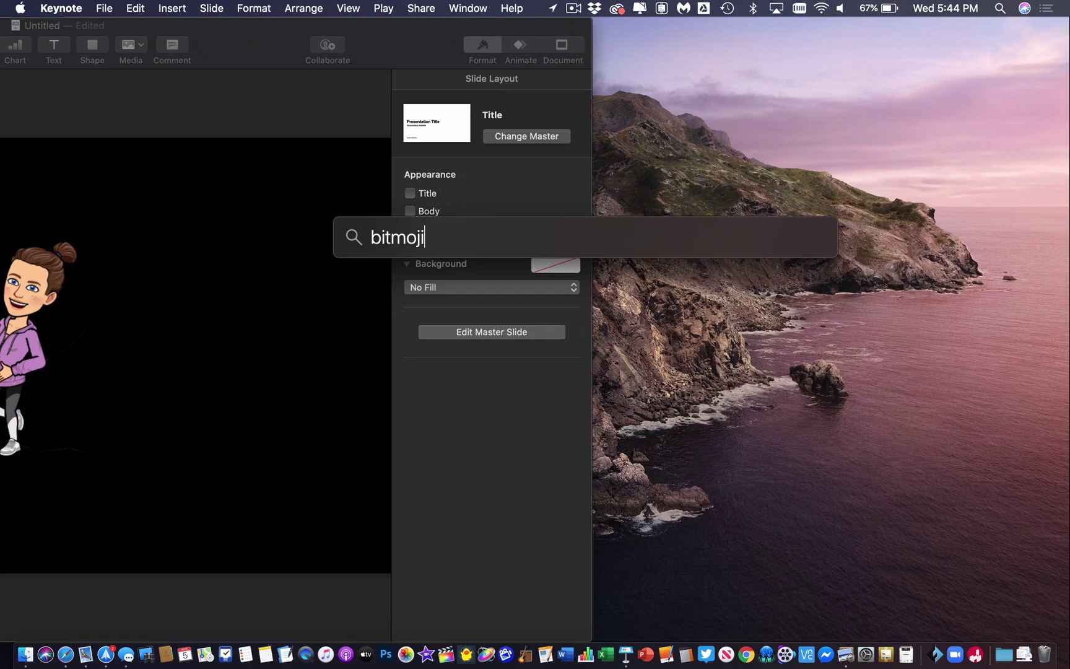
{"action": "double_click", "coordinate": [451, 310]}
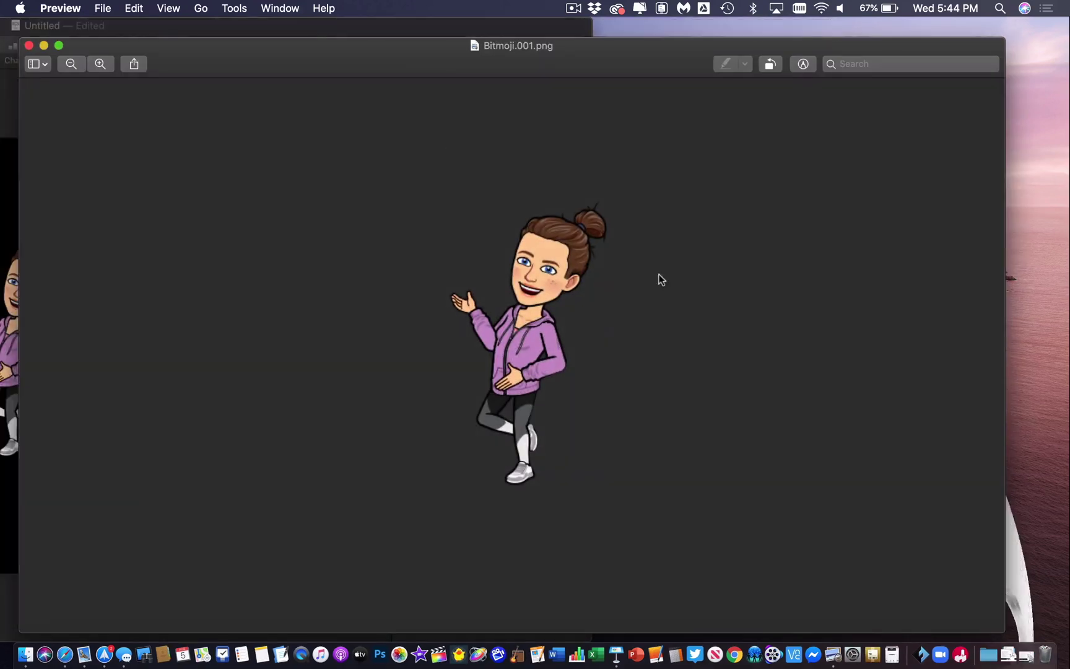
- Move the Bitmoji.001.png Preview window slightly up and to the right
{"action": "left_click_drag", "start_coordinate": [382, 64], "coordinate": [448, 19]}
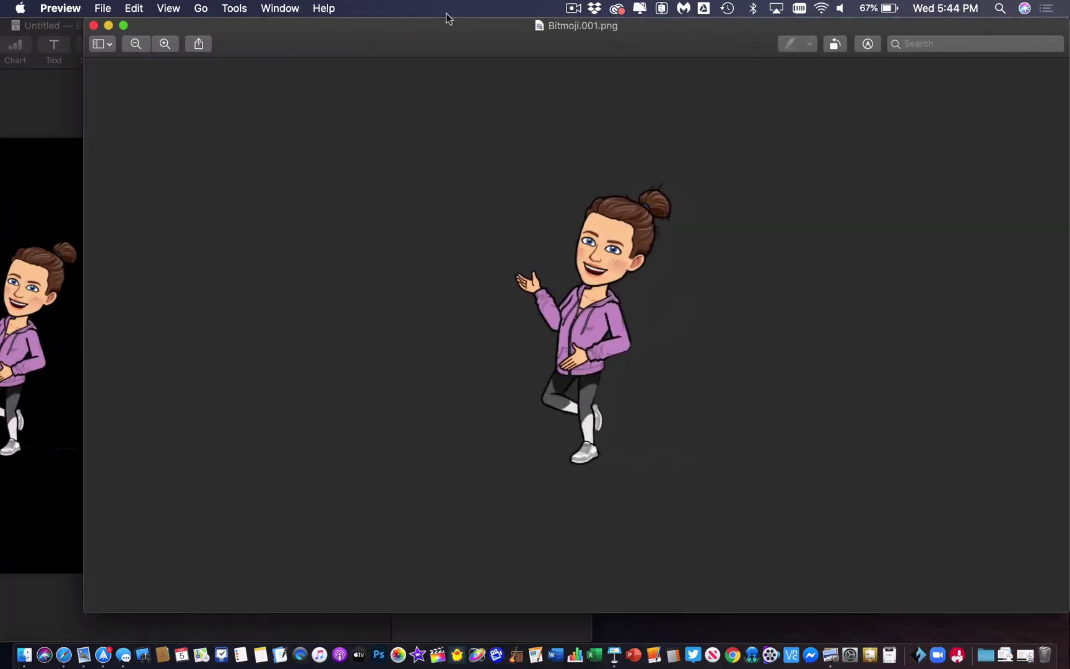